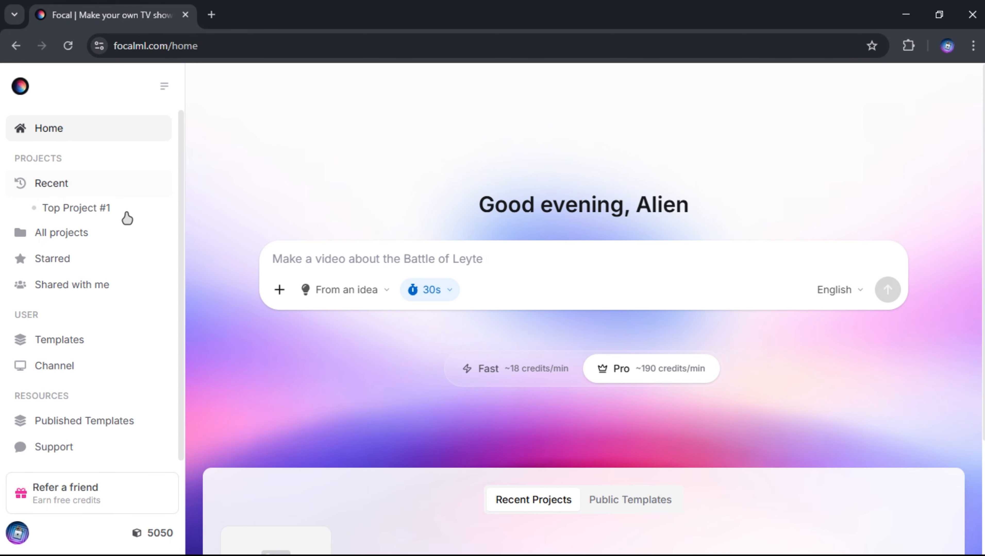
Step: Preview the Script and JSON starting formats for a new video, and return the starting mode to Idea
scroll(102, 269, down, 1)
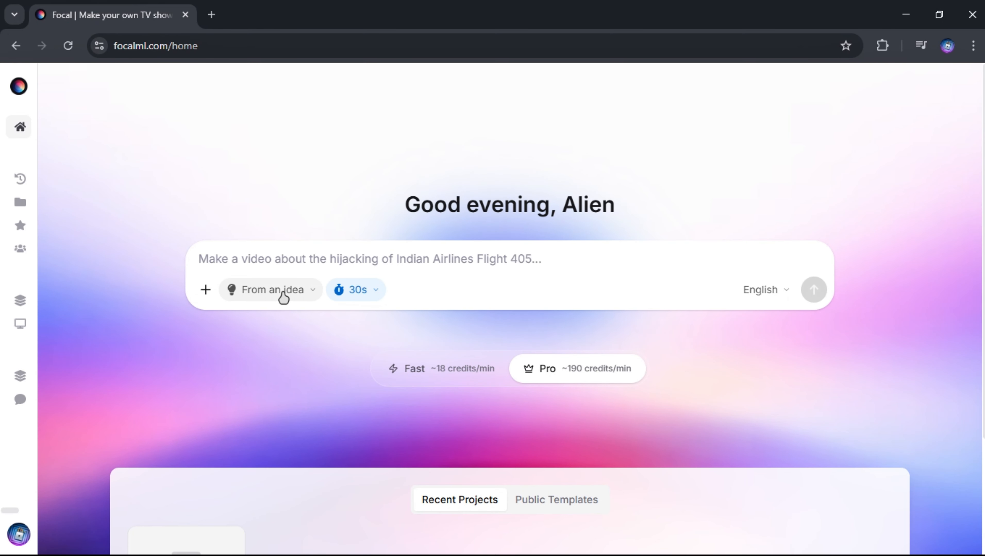
click(283, 296)
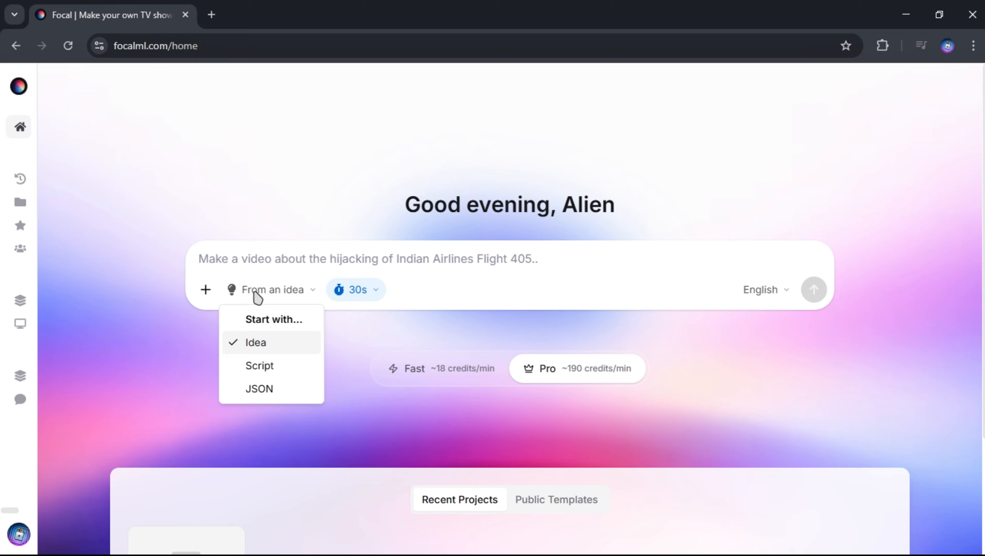
click(270, 370)
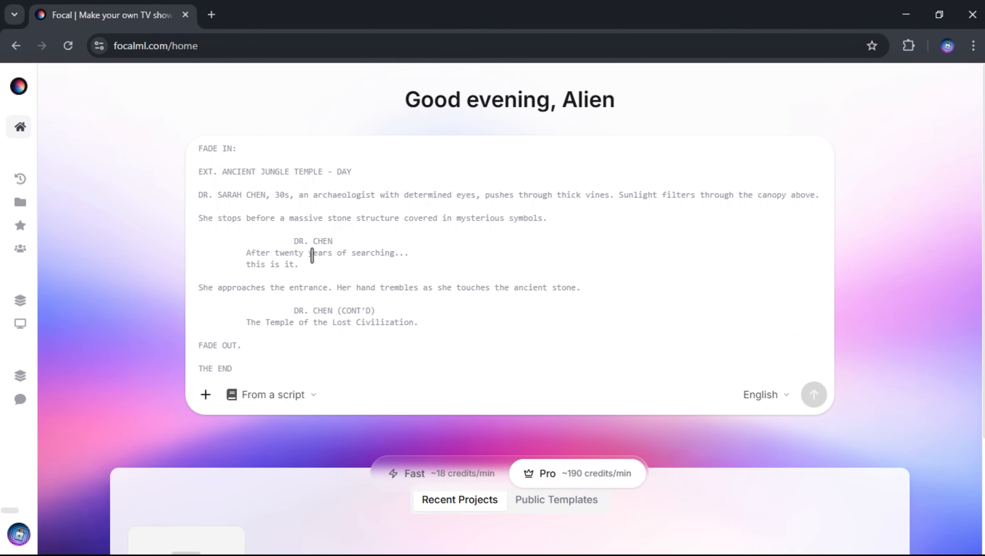
click(267, 398)
click(255, 497)
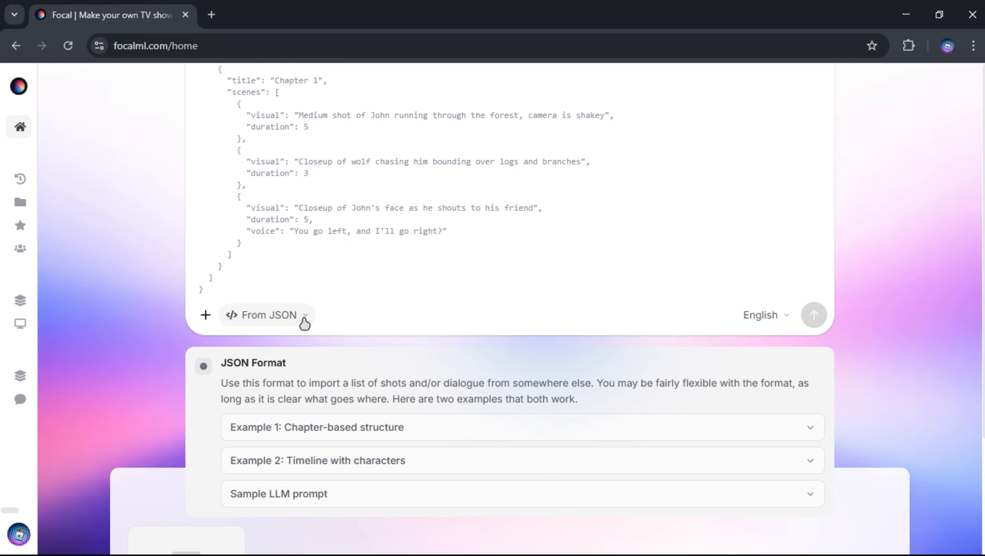
click(296, 316)
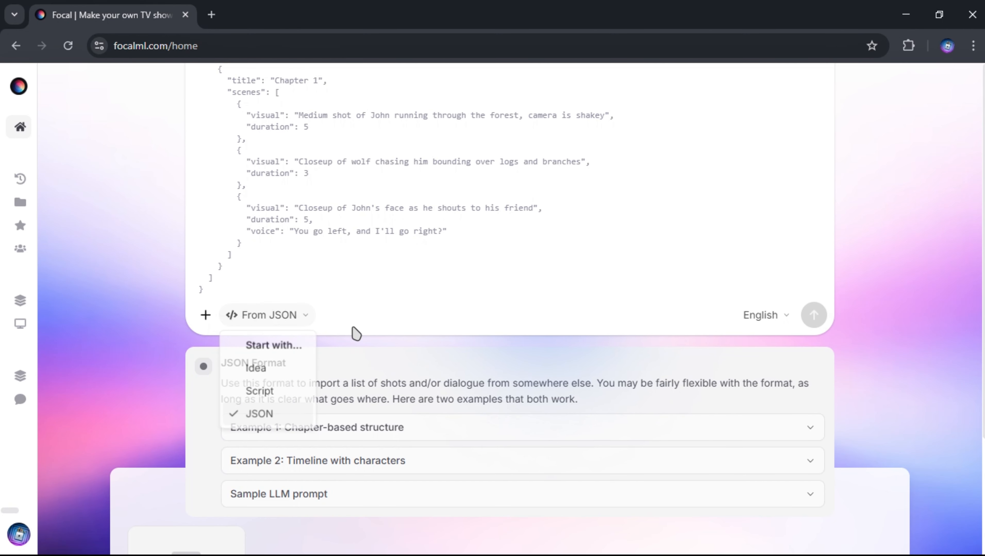
click(267, 373)
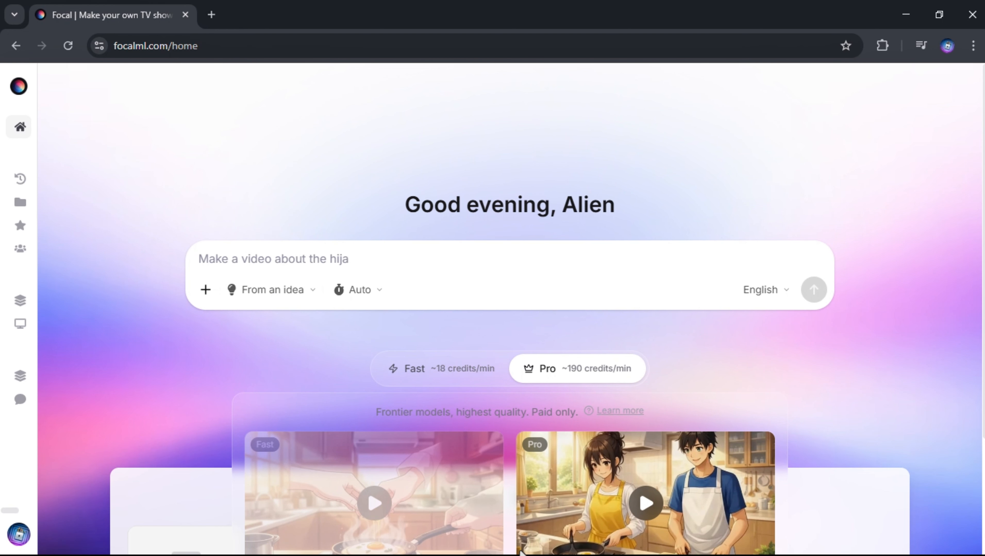
Step: Switch to ChatGPT and ask for 10 AI anime story video ideas that can catch the algorithm fast and get viral
click(510, 538)
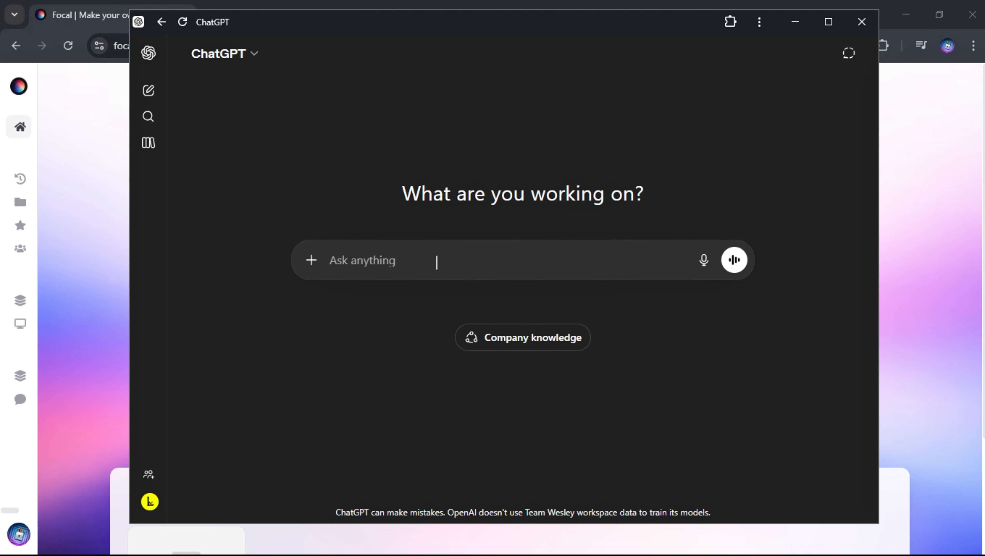
text(i want to create anime story video using ai. on that give me 10 ideas which can catch the algorithm fast and get viral)
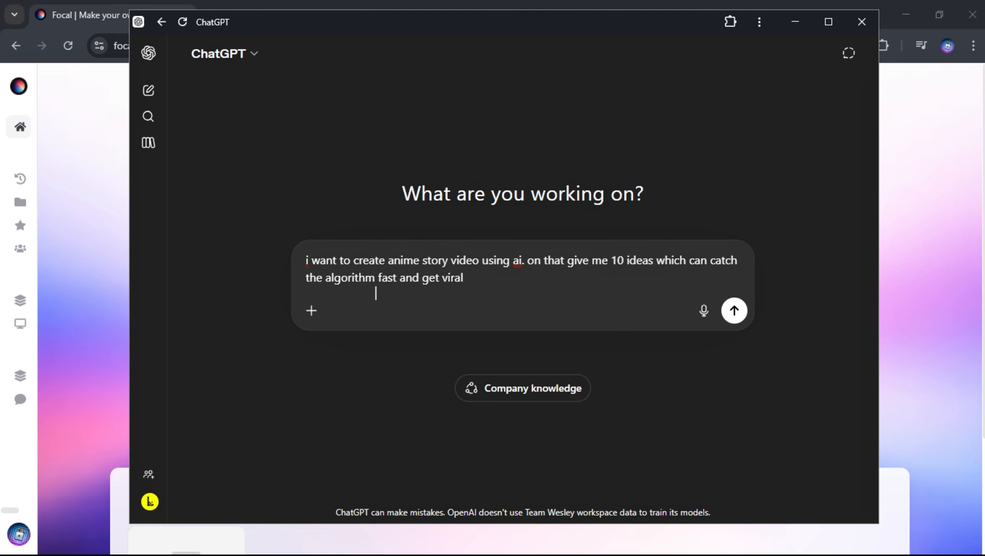
click(732, 314)
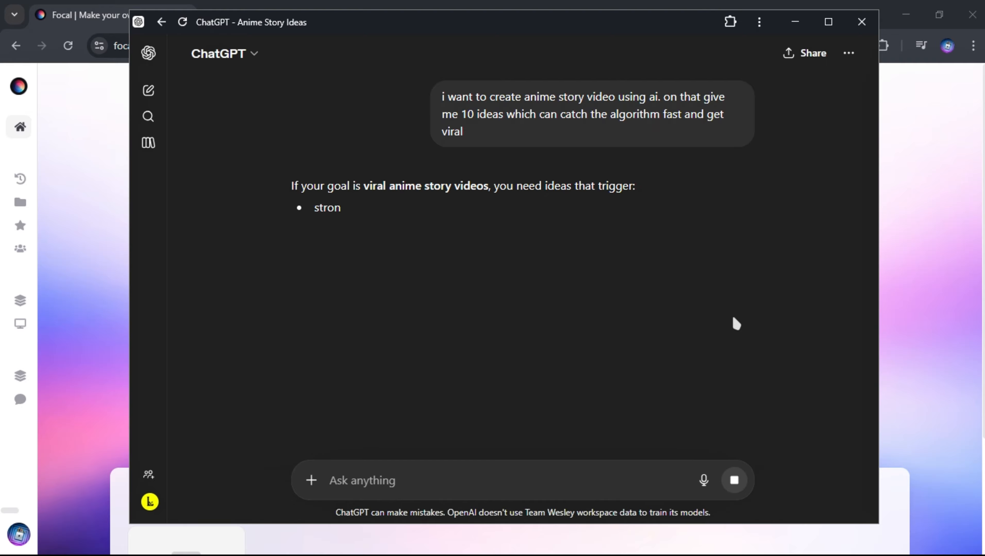
Step: Read through the suggested anime story ideas and the extra viral tips in the reply
scroll(513, 216, down, 1)
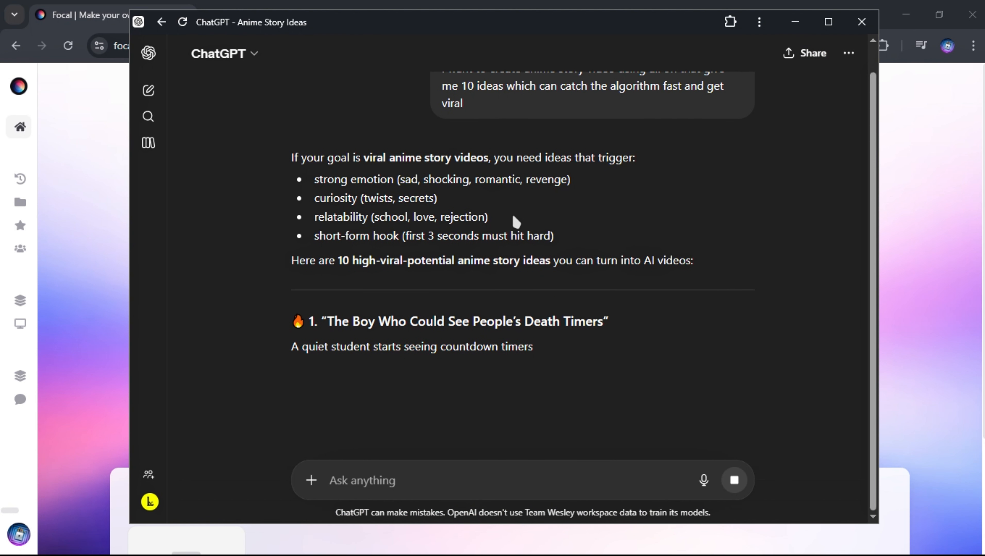
scroll(550, 226, down, 1)
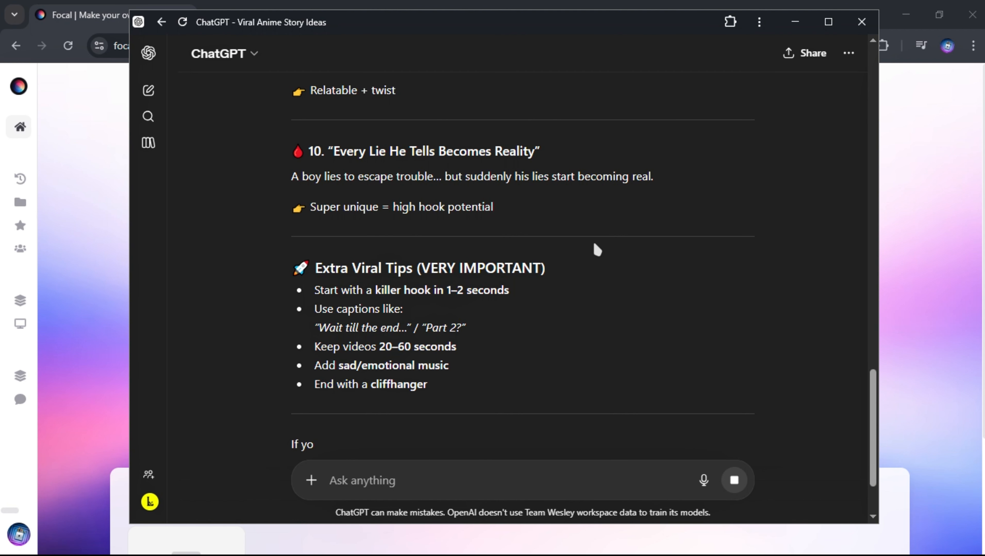
scroll(594, 249, down, 1)
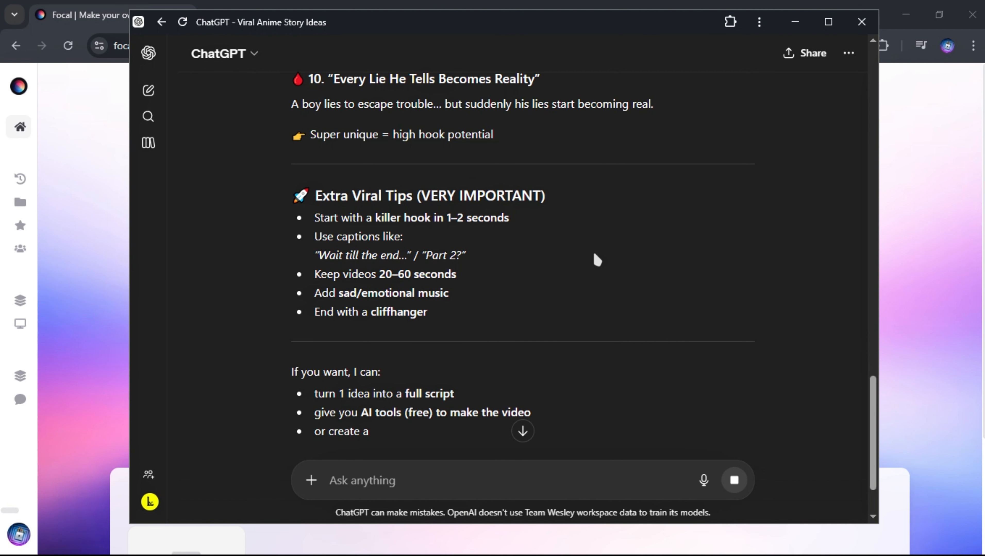
scroll(594, 251, down, 1)
scroll(591, 256, up, 3)
scroll(592, 258, up, 7)
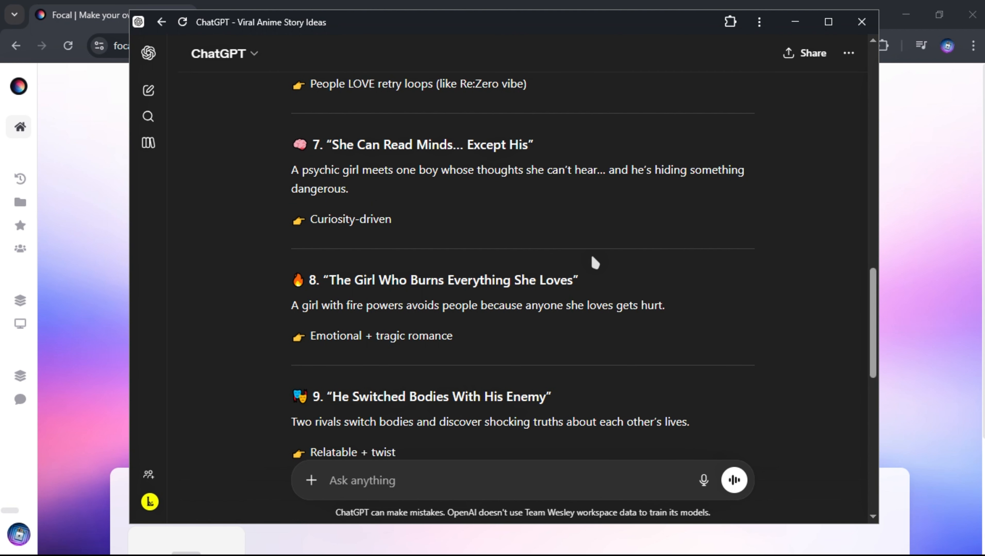
scroll(595, 263, up, 2)
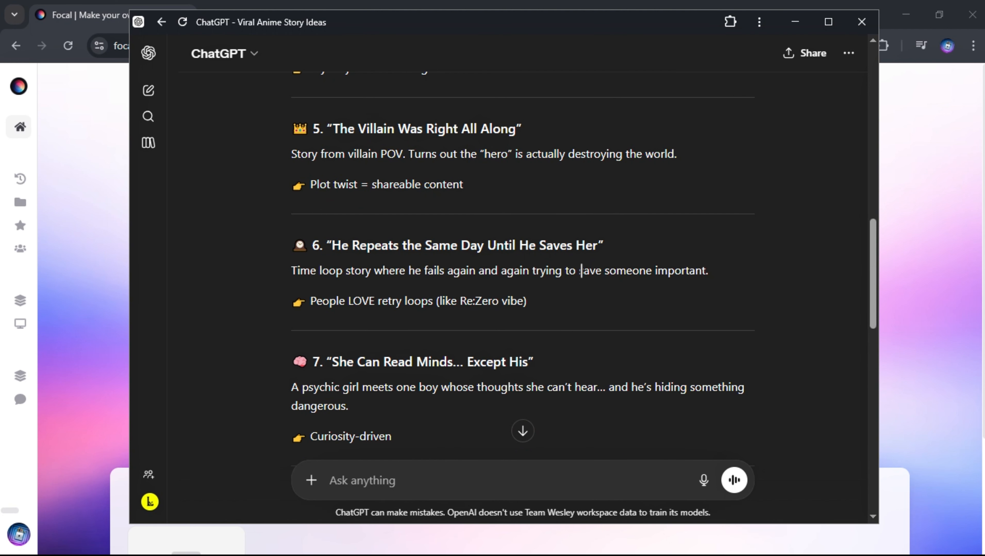
scroll(580, 271, up, 10)
Step: Copy the third idea's title, "Weakest Student Secretly Has the Strongest Power", and return to Focal
drag(334, 366, 631, 371)
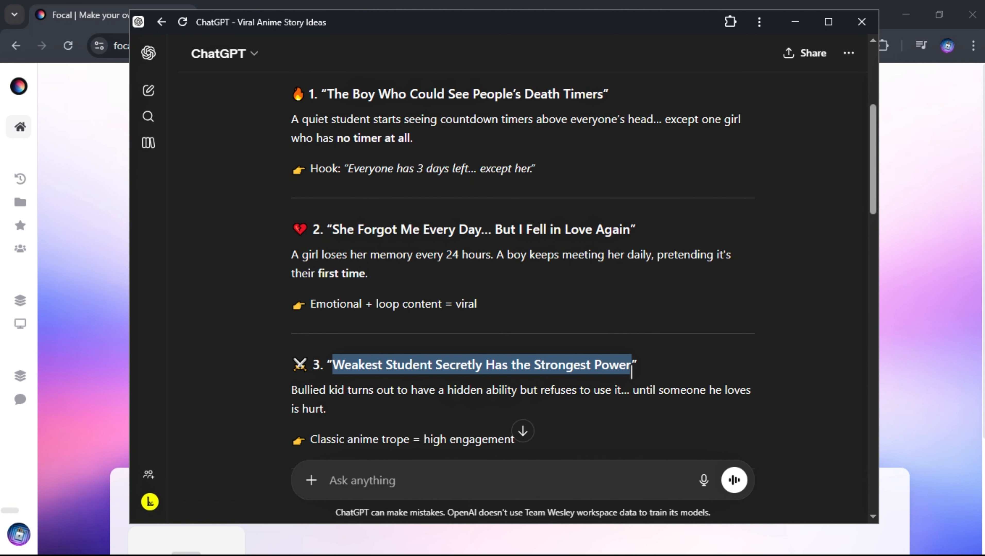
right_click(550, 369)
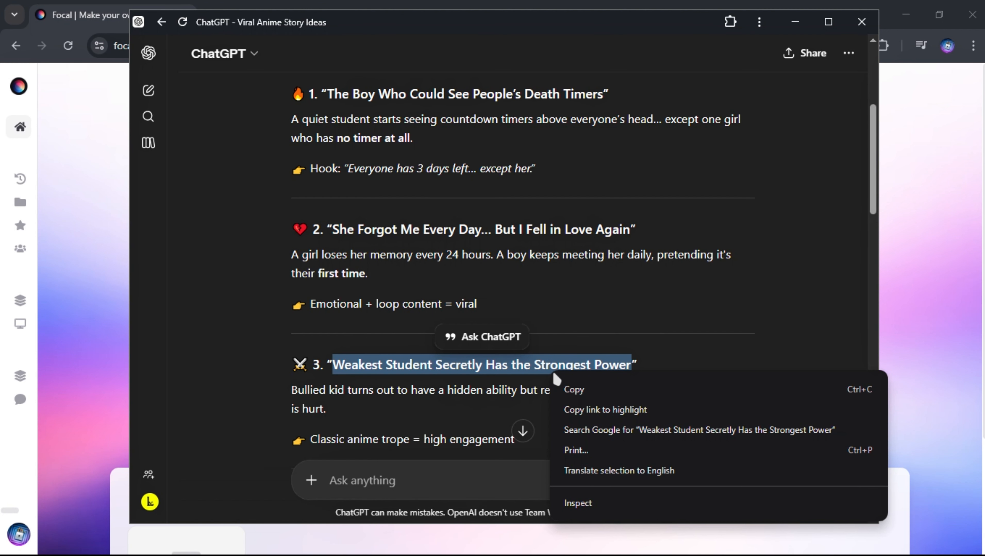
click(571, 390)
click(795, 21)
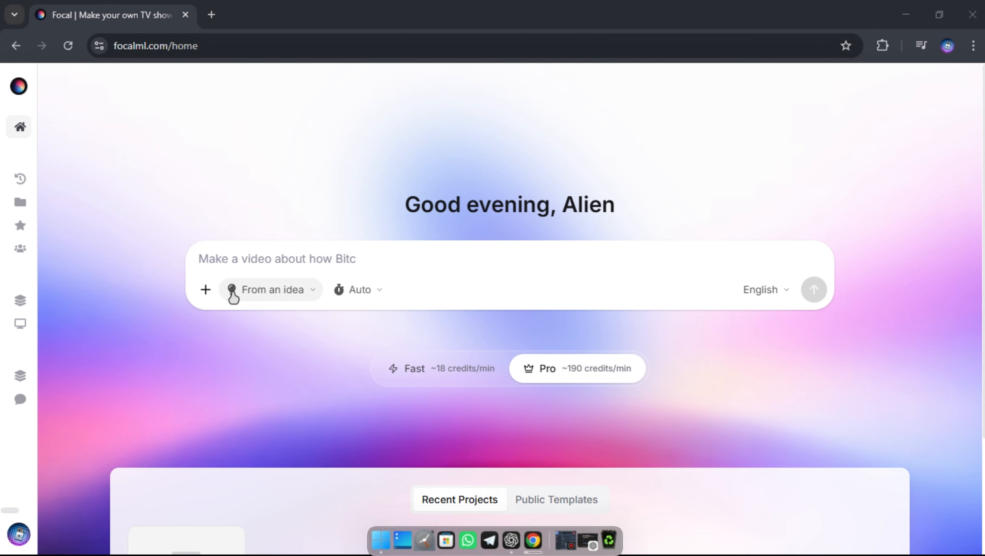
Step: Enter "Weakest Student Secretly Has the Strongest Power , Anime Style" as the video idea and set the target duration to 30s
click(206, 292)
click(206, 292)
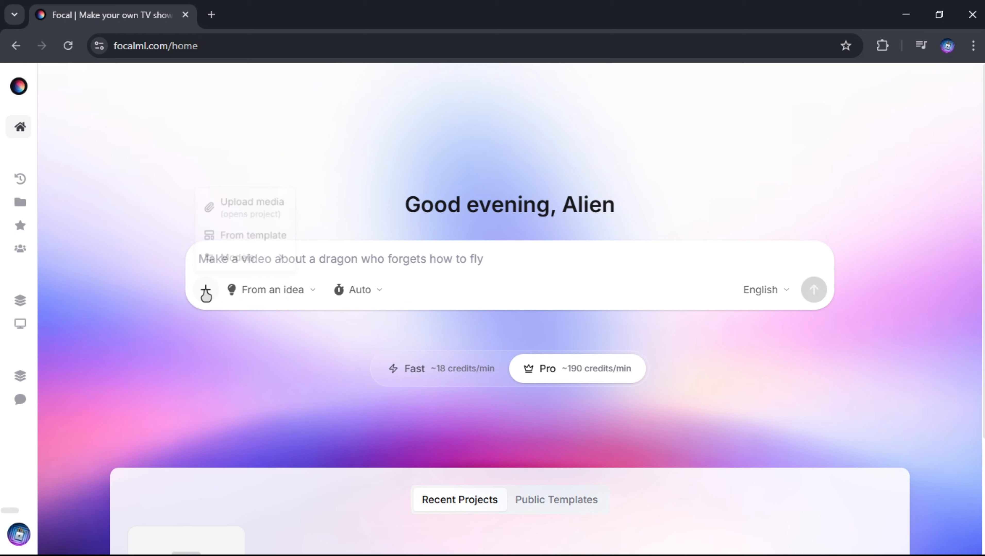
click(254, 292)
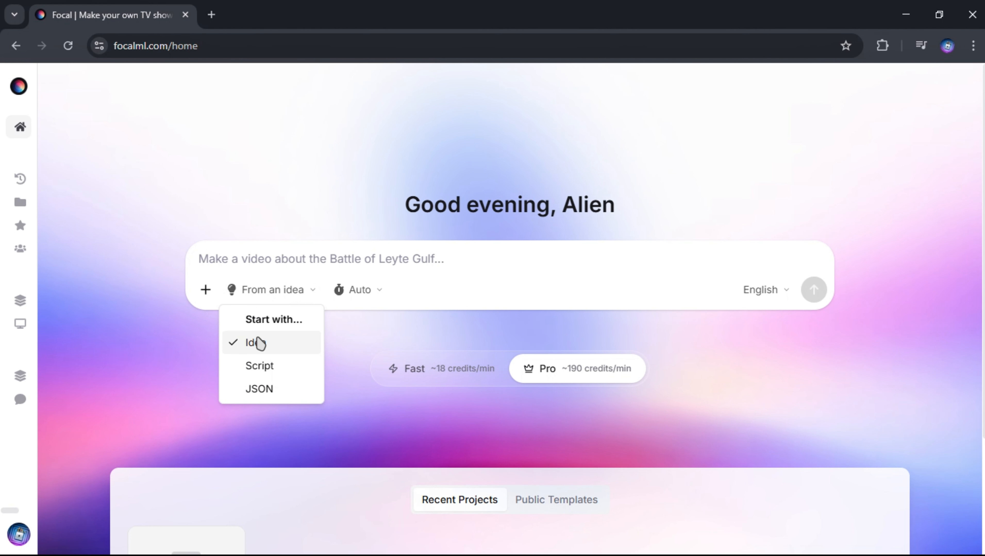
click(234, 258)
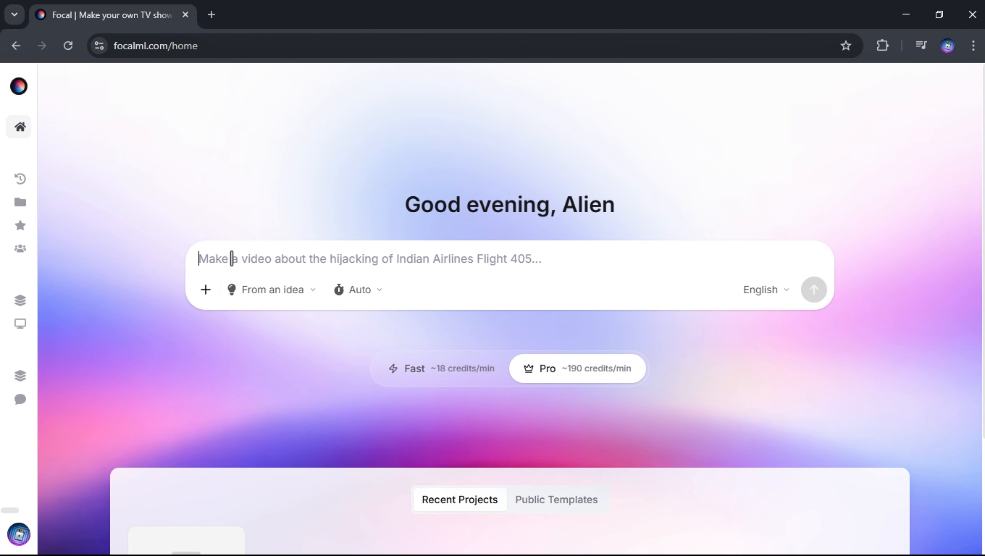
key(ctrl+v)
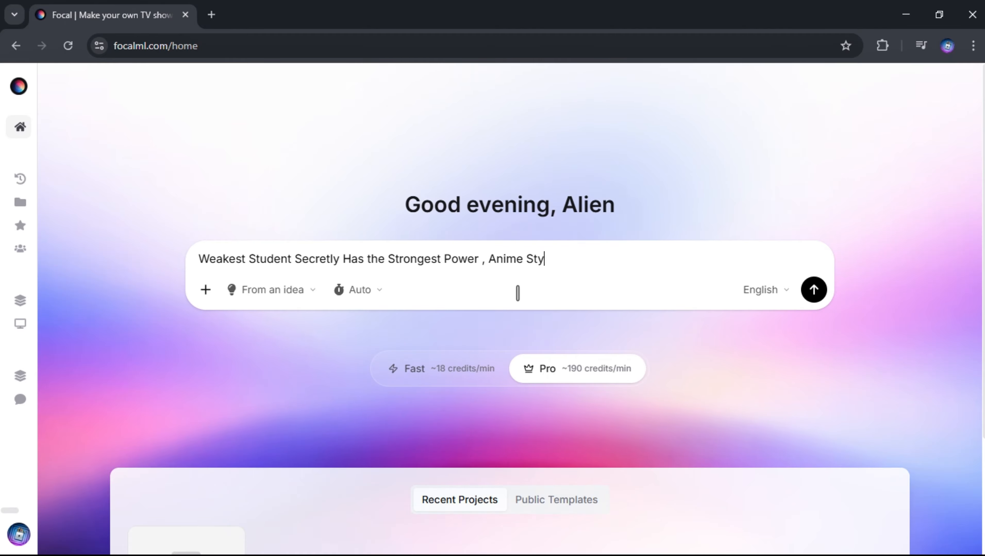
click(372, 291)
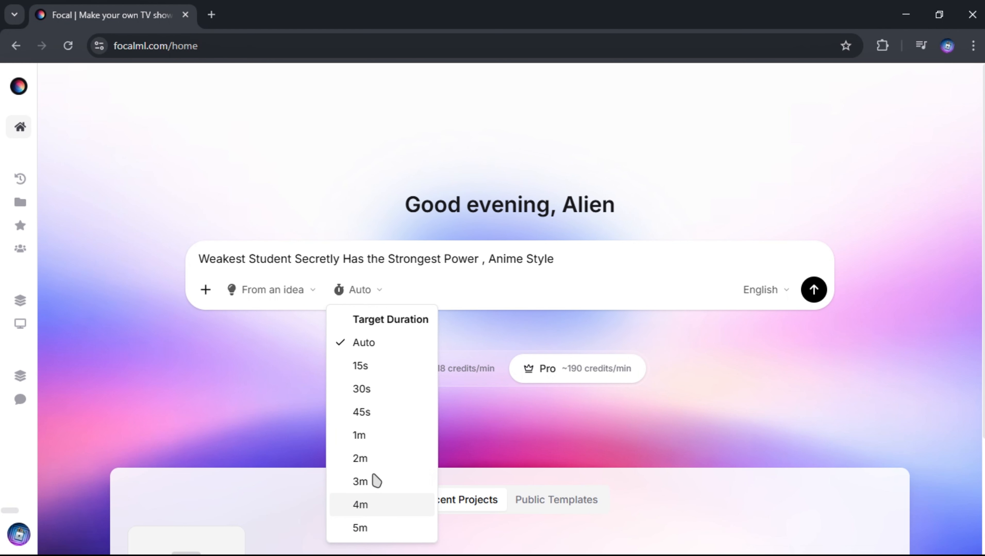
click(379, 389)
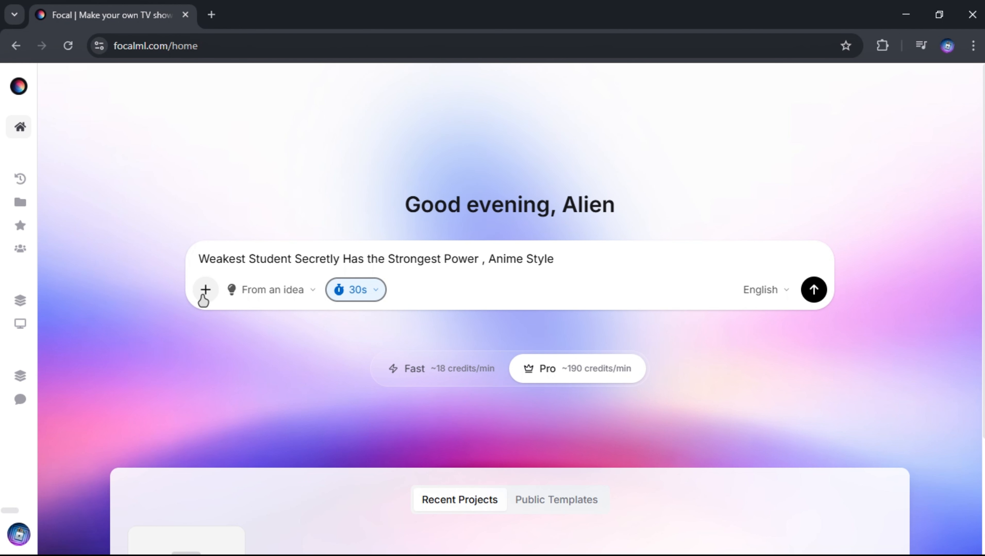
Step: Compare the available image models and choose Nano Banana 2 for the video
click(205, 297)
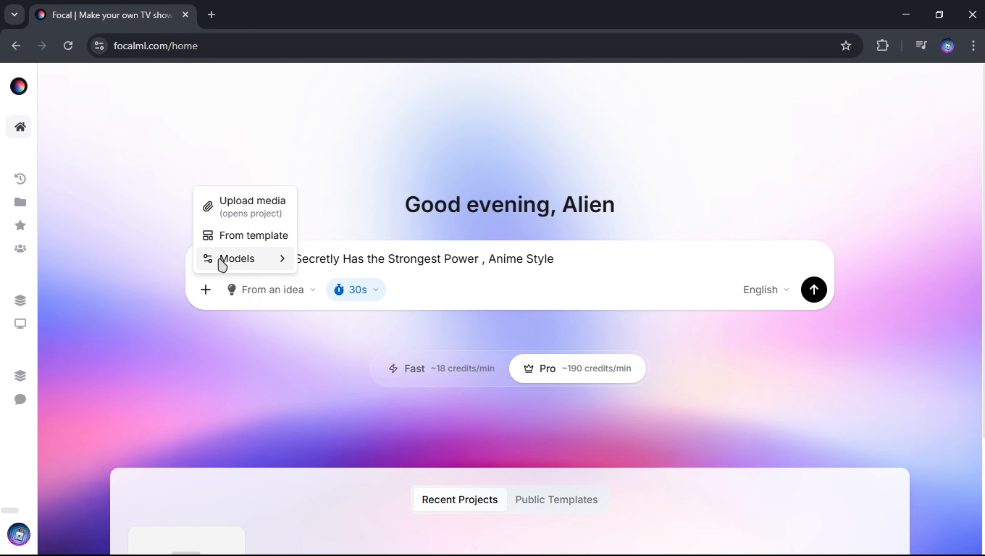
mouse_move(220, 261)
mouse_move(347, 265)
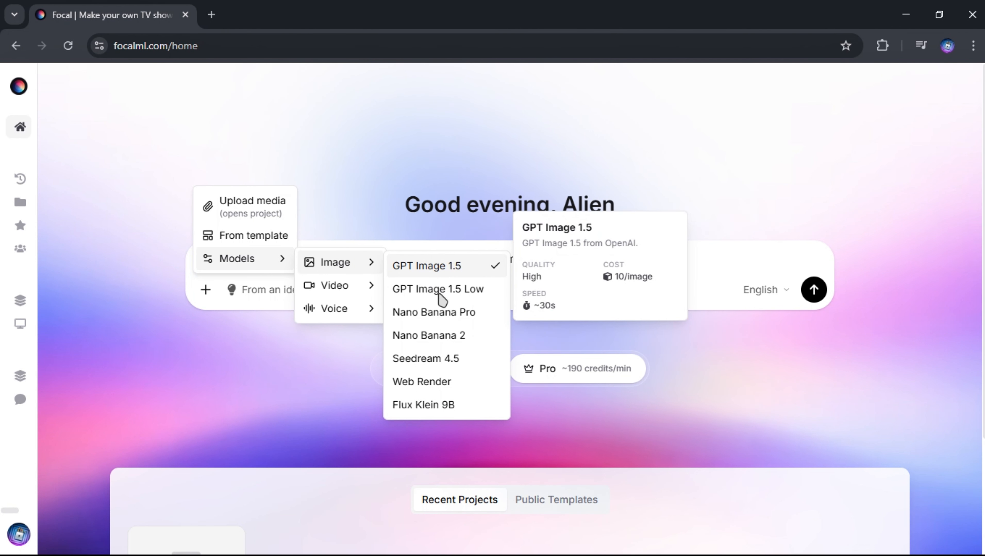
mouse_move(444, 320)
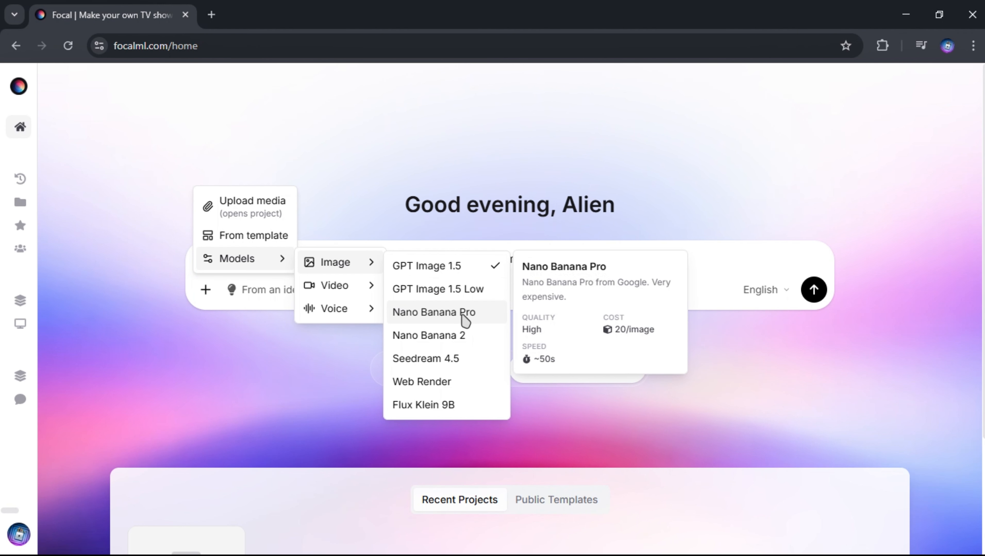
mouse_move(440, 343)
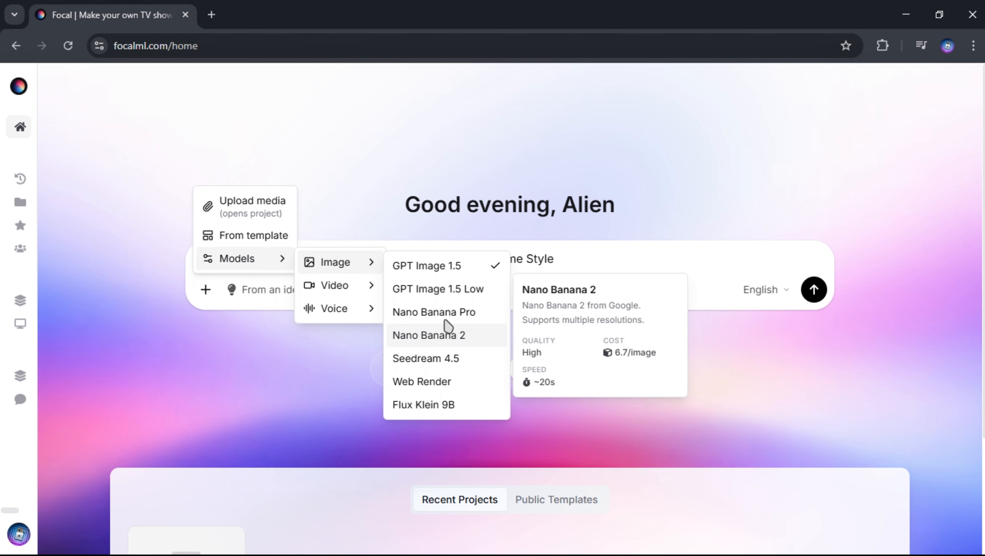
click(454, 349)
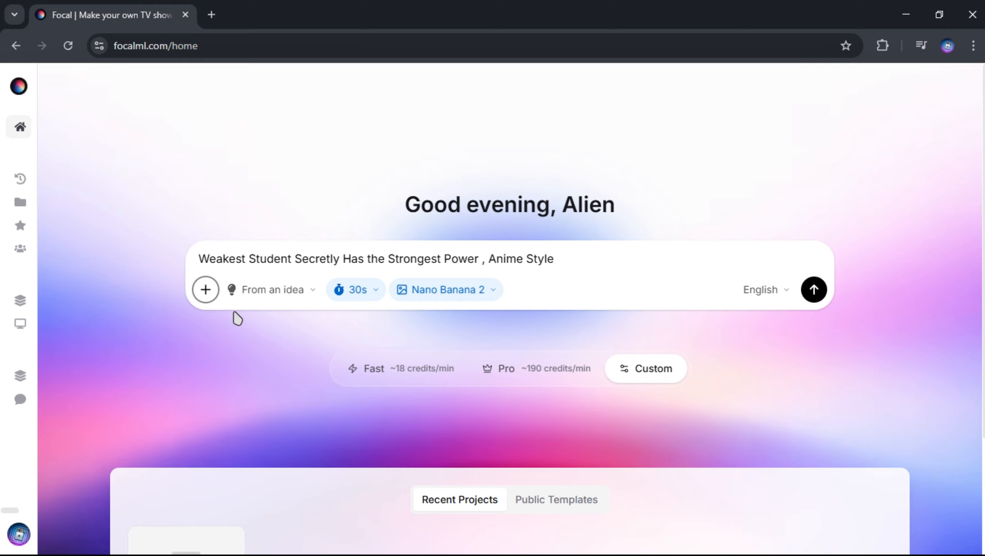
Step: Set the video model to Google Veo 3.1 Fast, accepting its credit cost, and submit the prompt to create the project
click(205, 292)
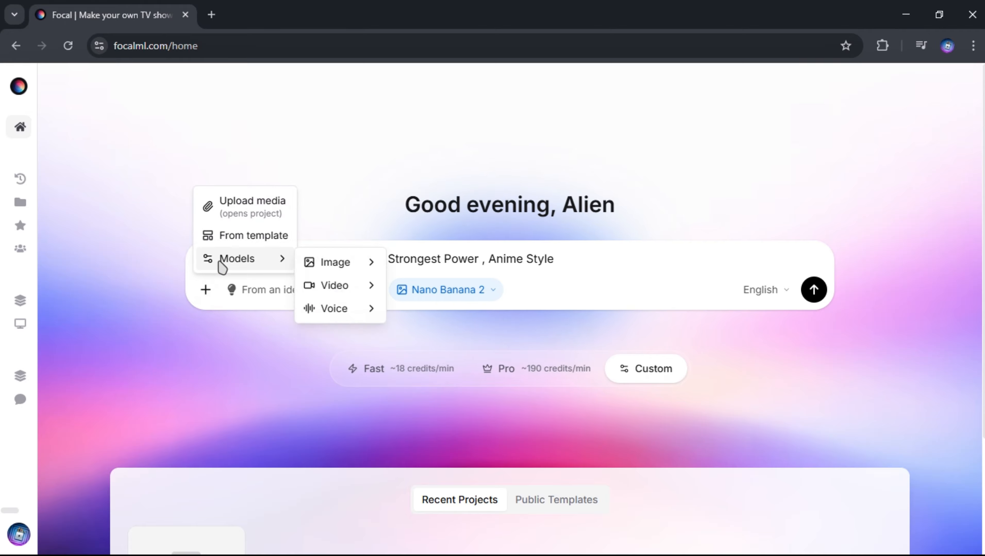
mouse_move(347, 293)
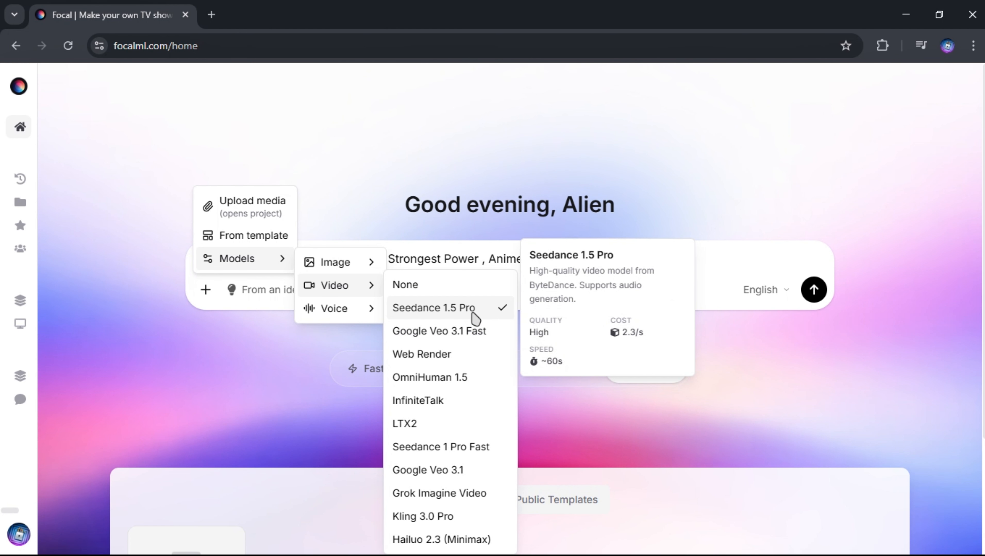
click(497, 339)
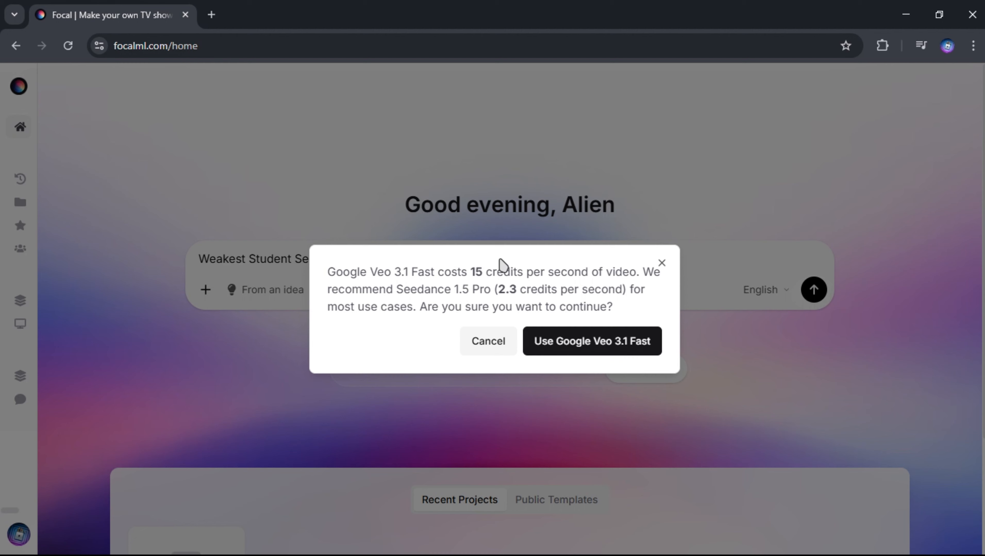
click(610, 352)
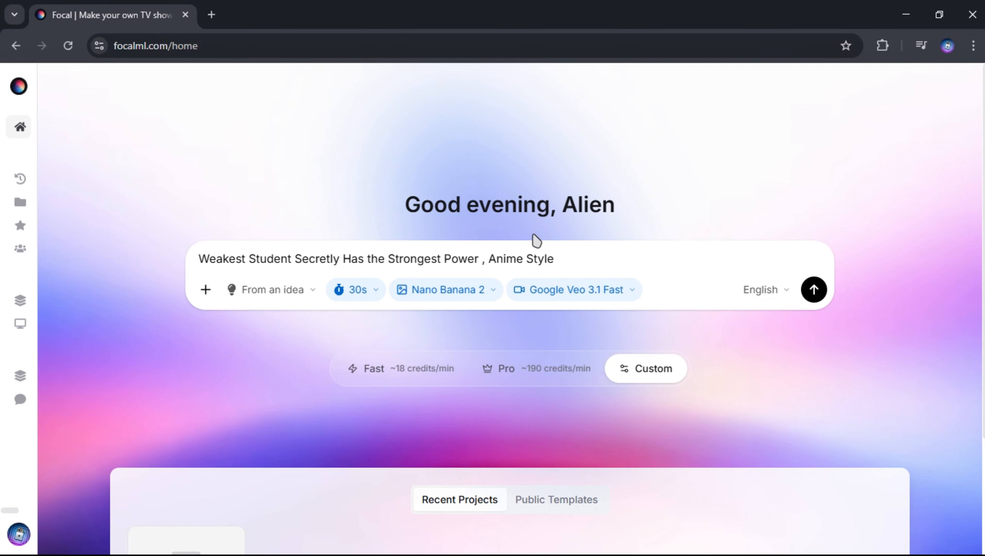
click(814, 292)
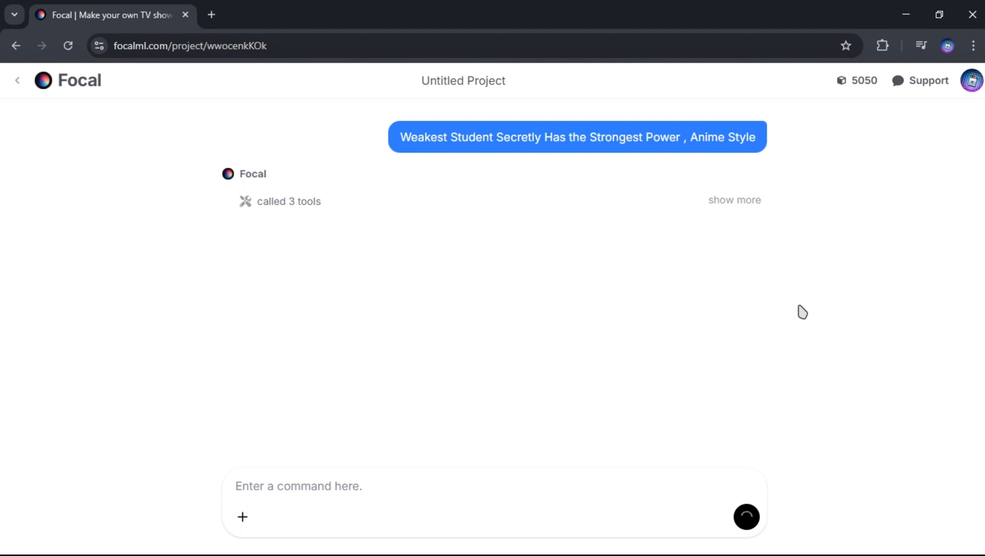
Step: Expand the tool details, set the project's audio style to Narration, and select anime as the style prompt
click(730, 200)
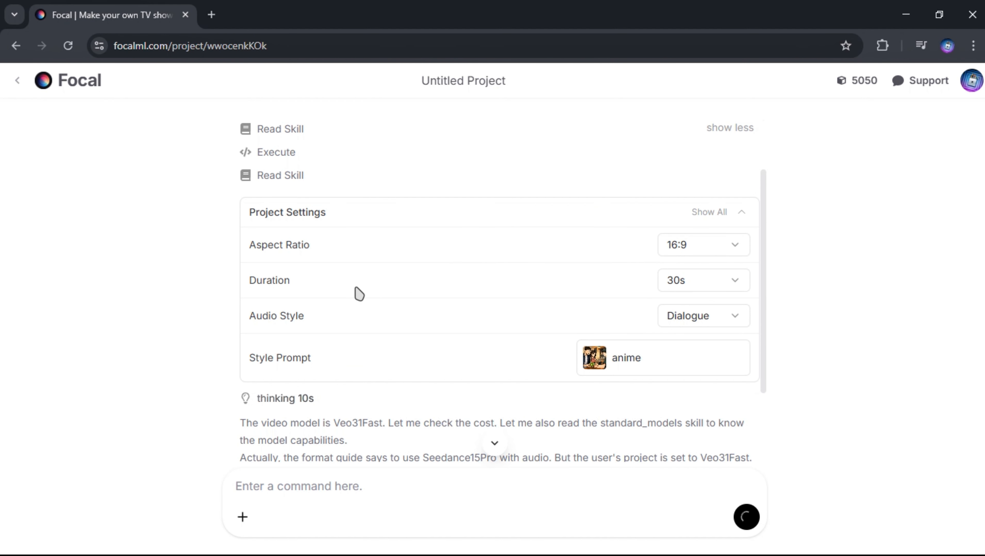
click(725, 318)
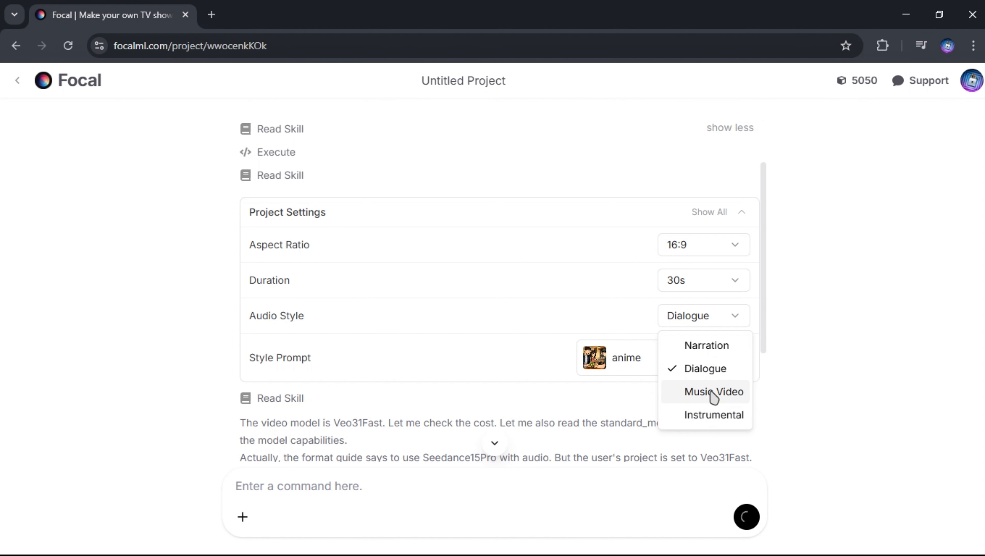
click(711, 349)
click(670, 286)
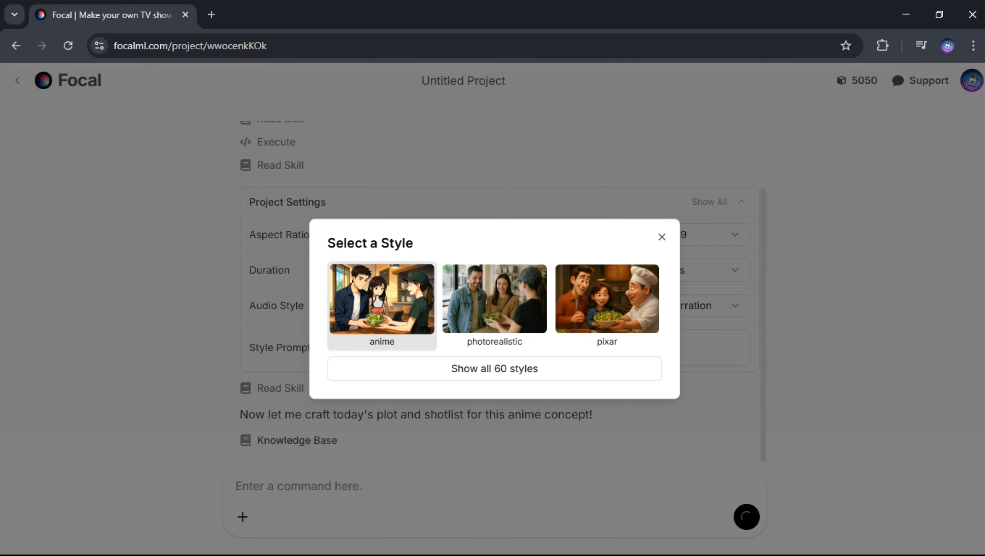
click(394, 319)
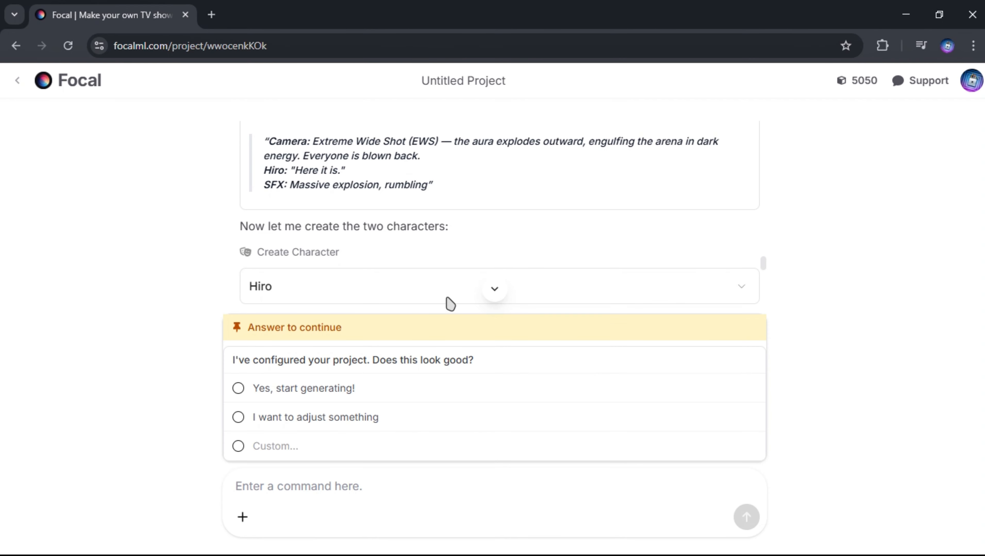
Step: Review the project settings, shotlist and characters, and approve the configuration to start generating the video
scroll(571, 230, up, 20)
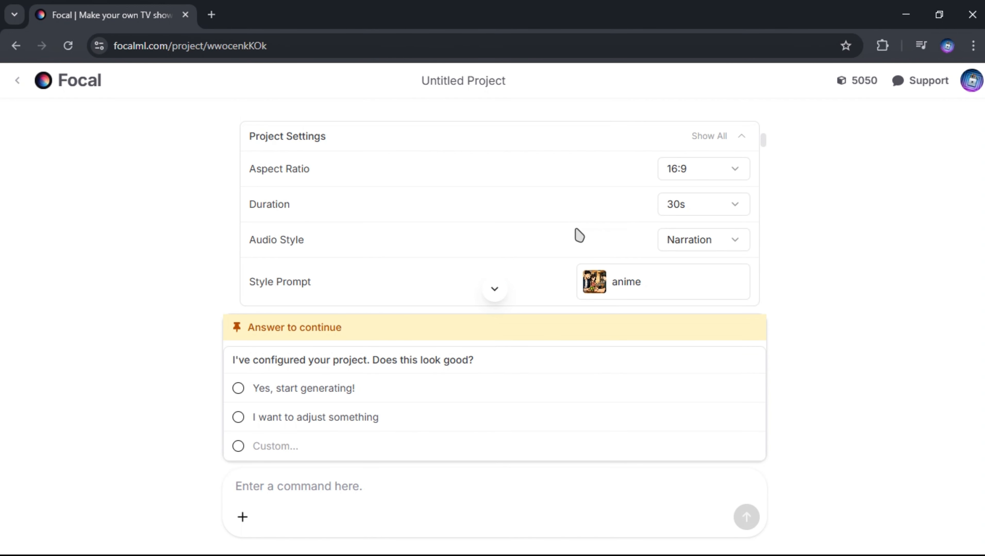
scroll(579, 235, down, 15)
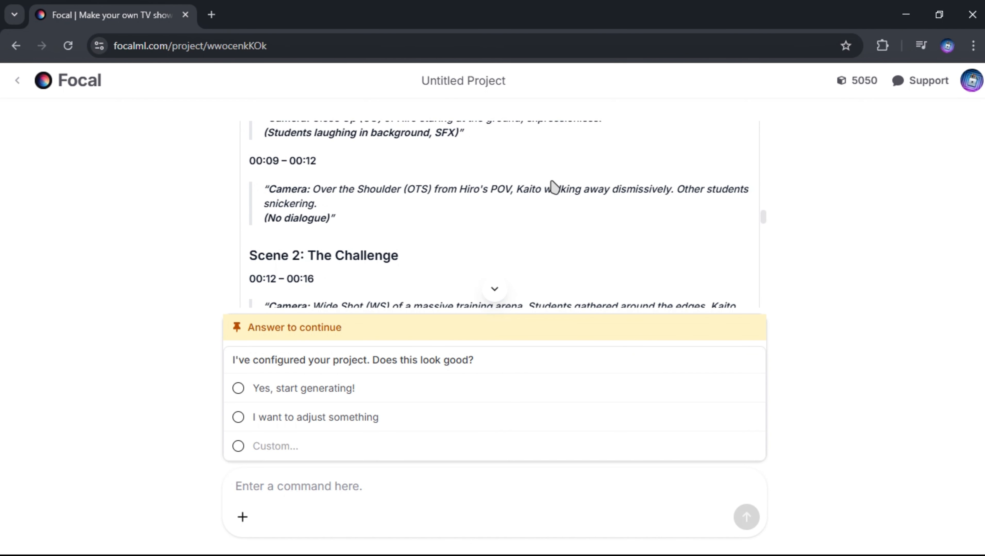
scroll(551, 190, down, 6)
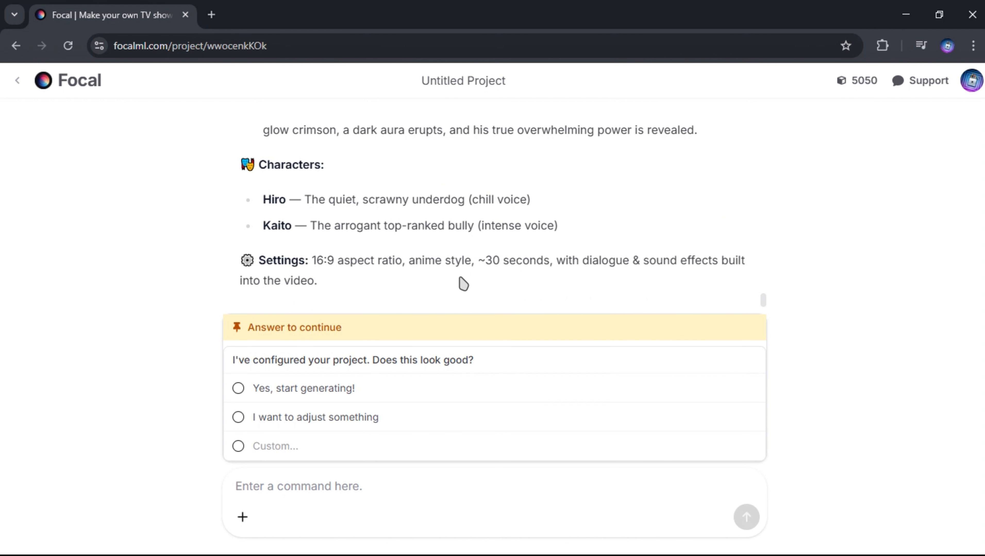
click(237, 388)
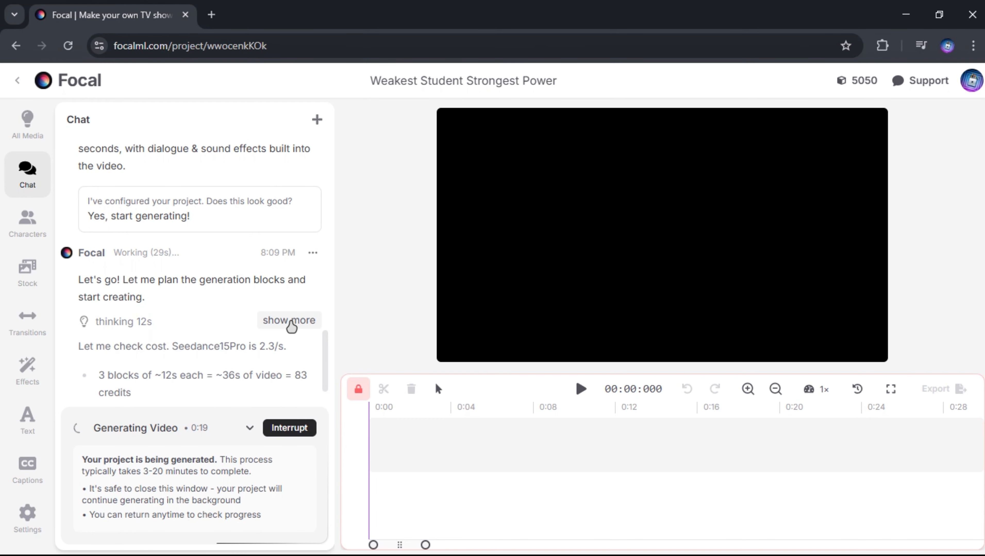
Step: Expand the assistant's reasoning and read through the scene blocks, cost plan and chat history of the project
click(288, 328)
scroll(197, 311, down, 8)
scroll(186, 287, down, 20)
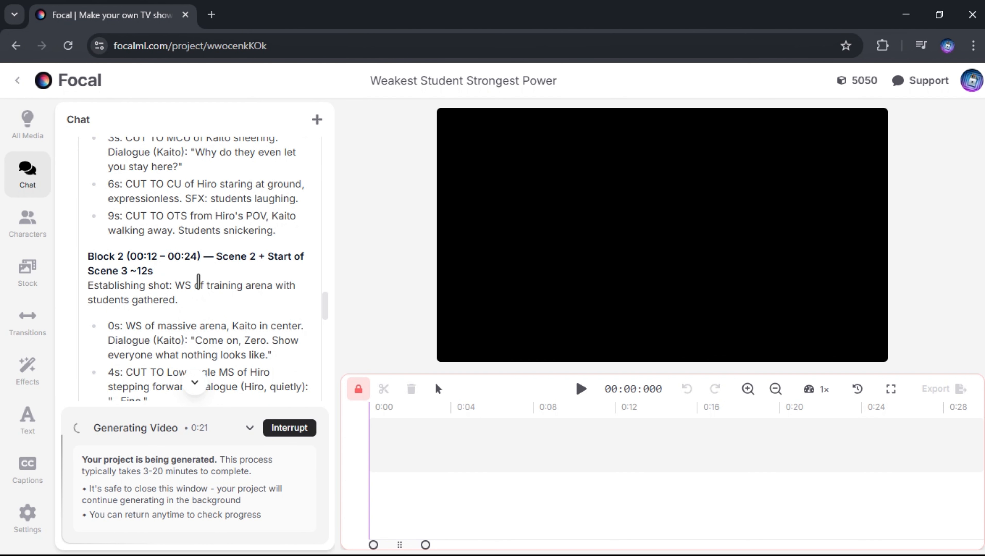
scroll(222, 265, down, 3)
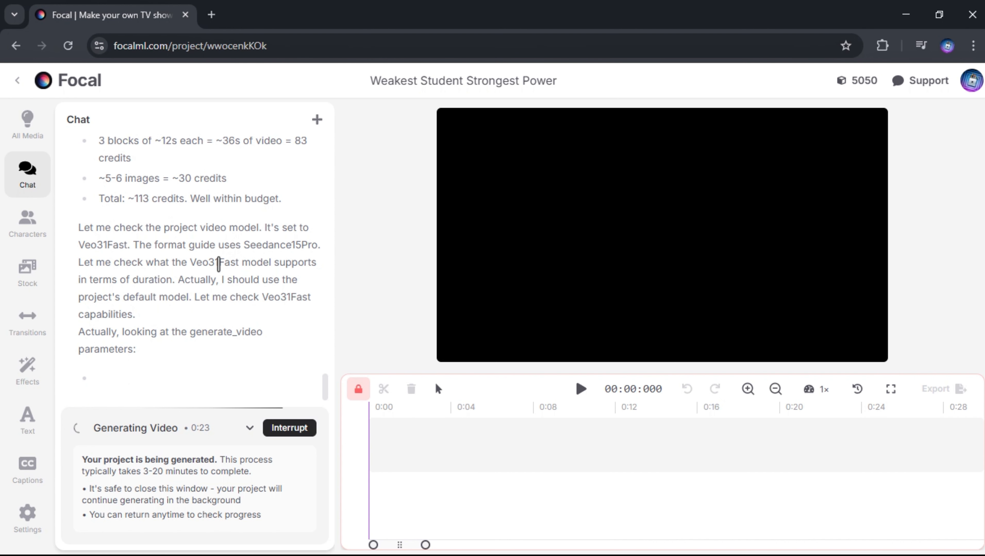
scroll(238, 276, up, 15)
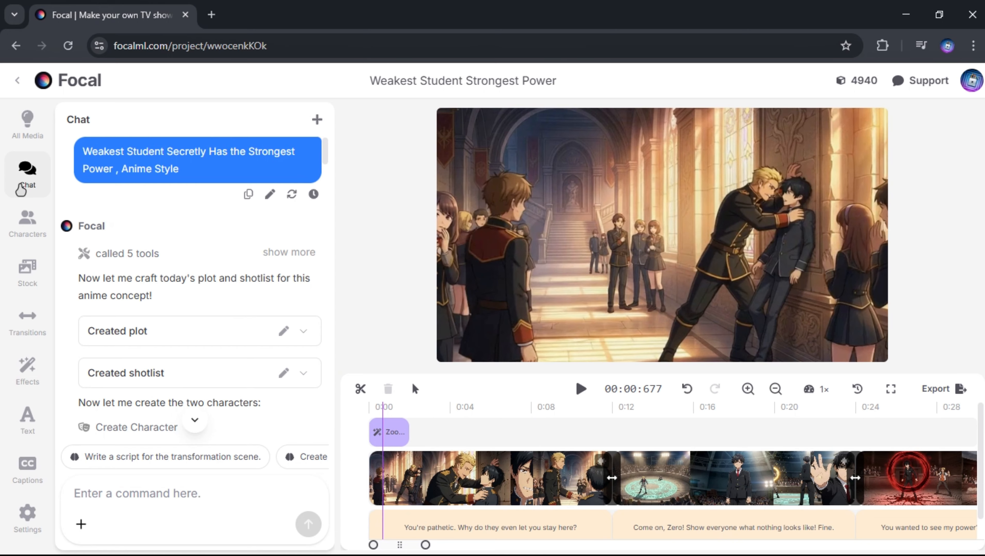
scroll(227, 224, down, 10)
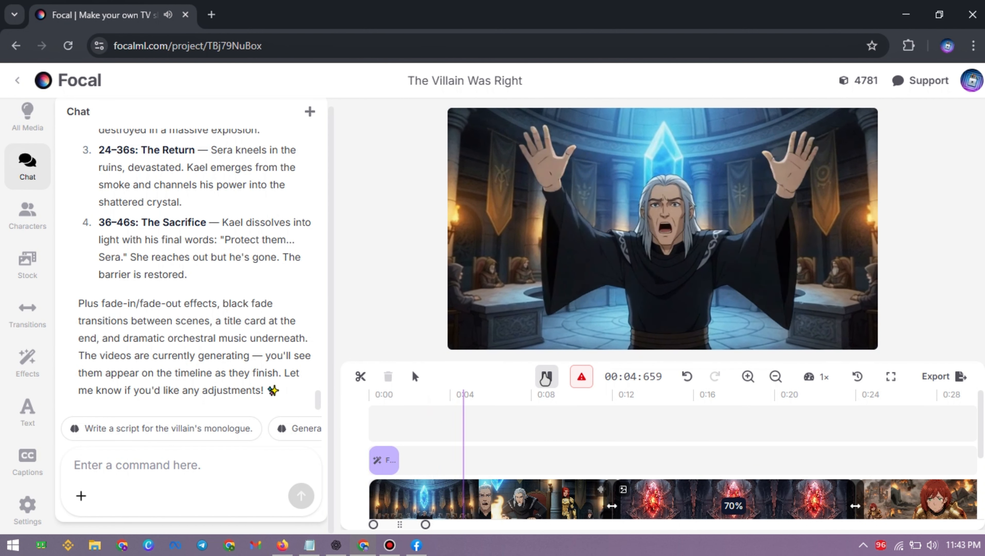
Step: Request background music that goes with the mood of "The Villain Was Right", choose to swap the track, and preview the video
click(210, 489)
text(an)
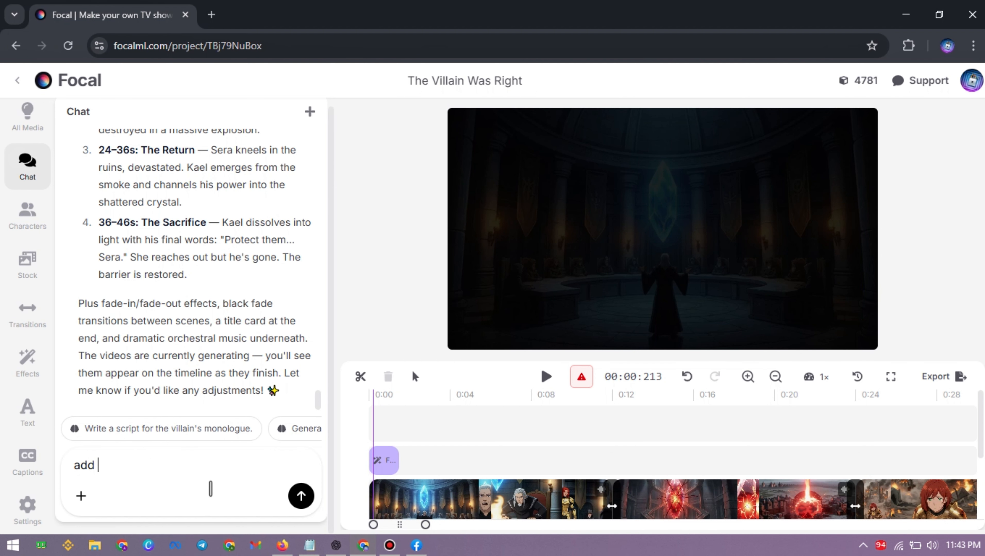
text(background music that gose with the mood of this video)
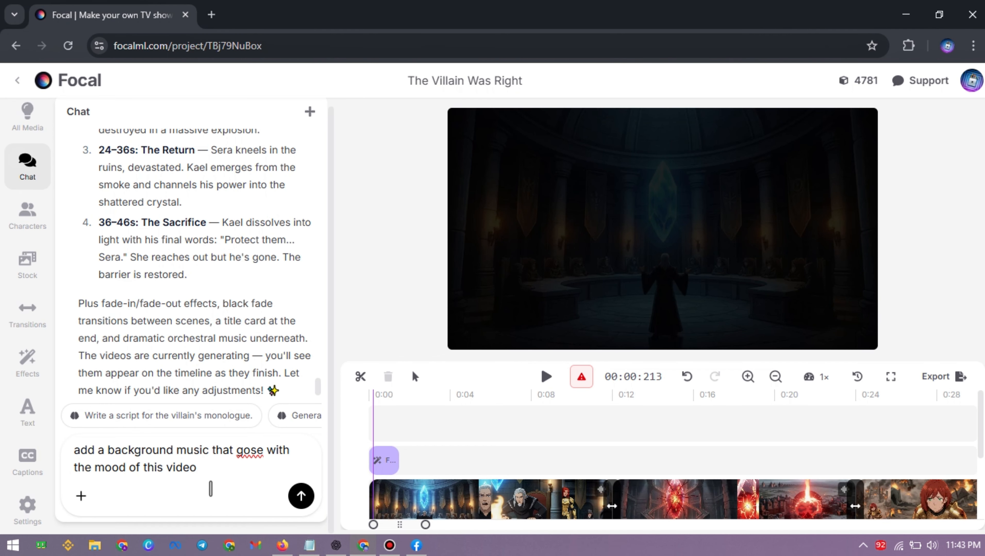
click(302, 502)
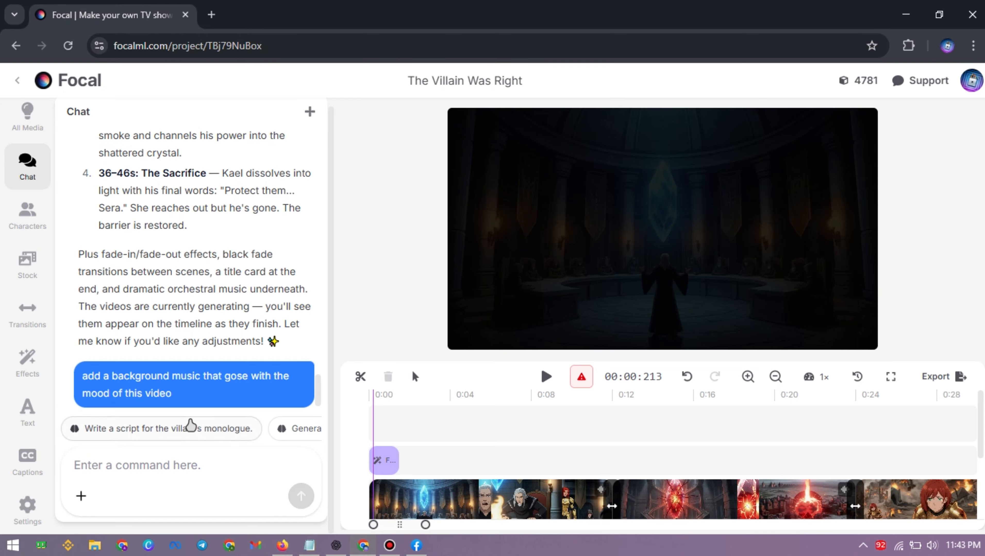
click(79, 314)
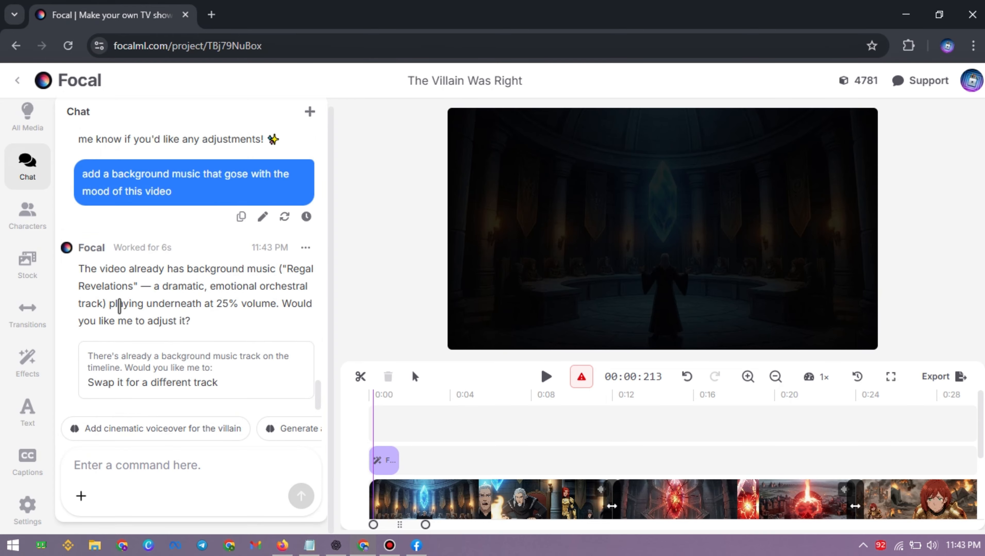
click(539, 378)
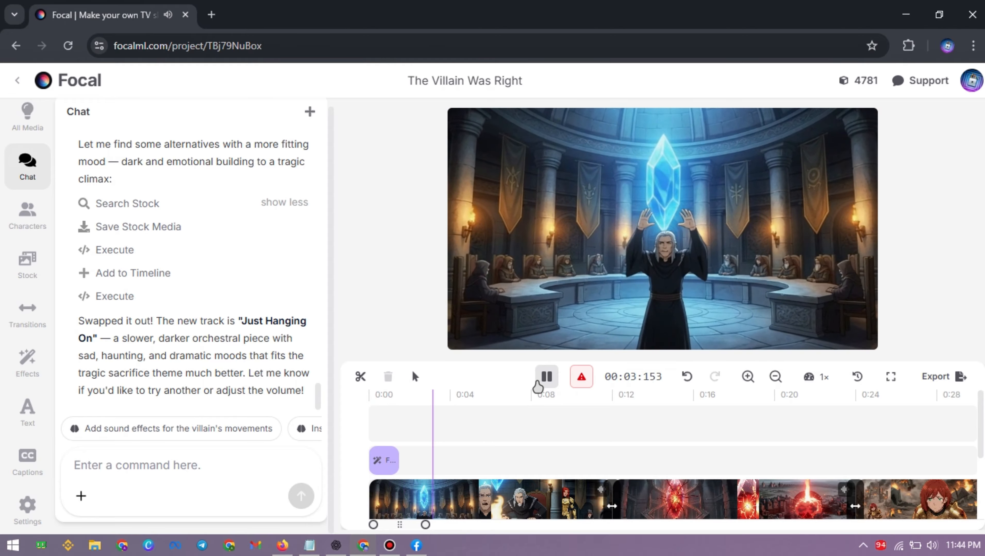
click(538, 386)
Step: Ask the assistant to use kling 3 for the videos
click(104, 464)
text(use )
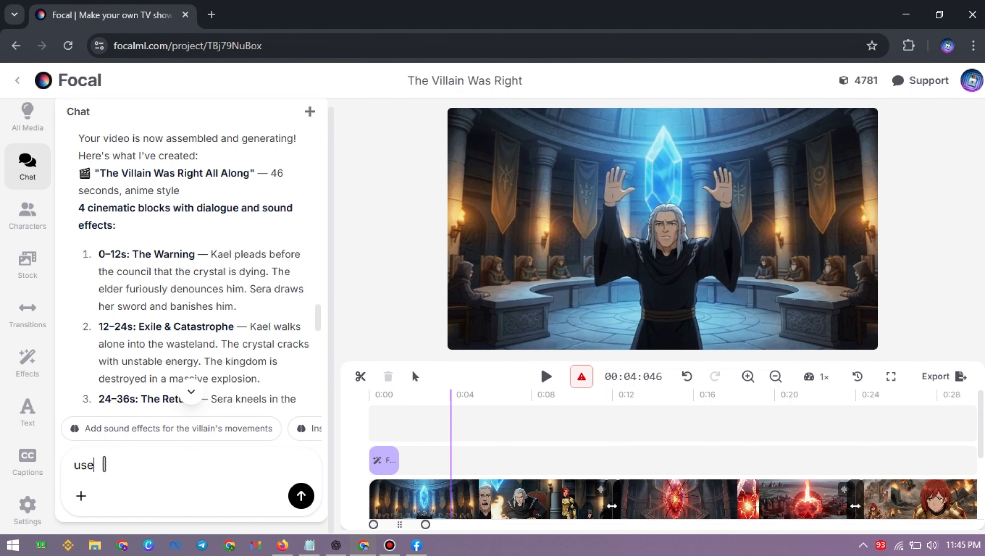
text(kling 3 for the videos)
click(302, 502)
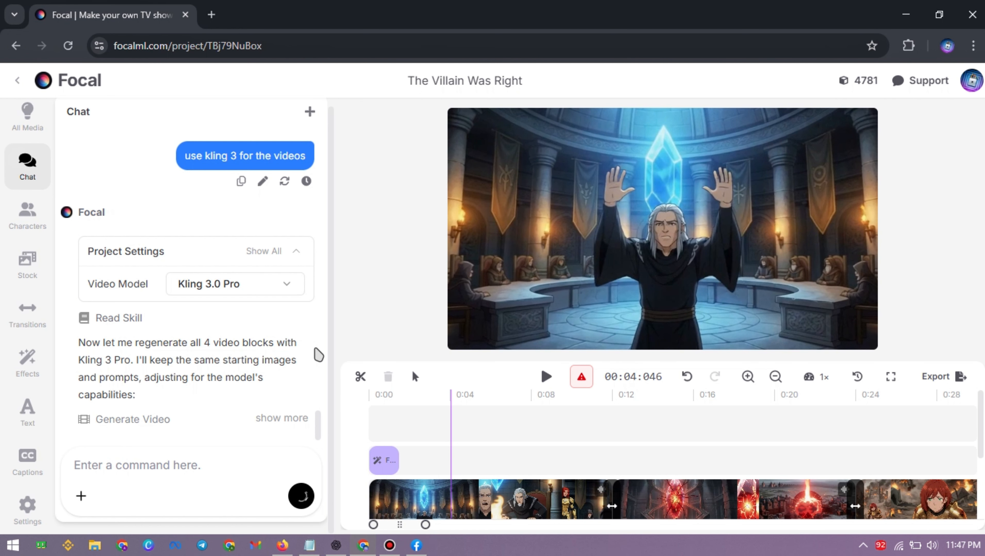
Step: Review the assistant's summary of the Kling 3 Pro replacement and play the regenerated video
mouse_move(305, 346)
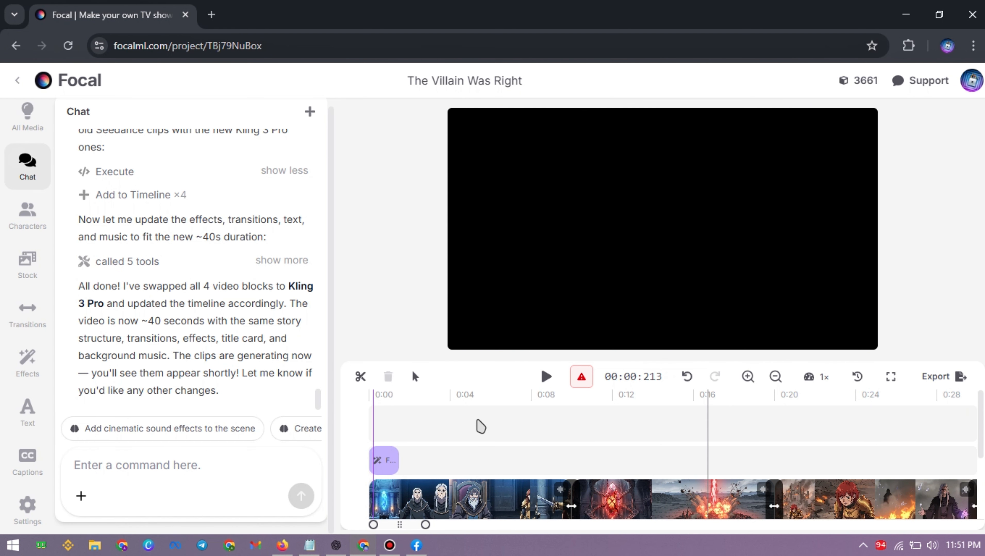
scroll(187, 312, up, 5)
click(285, 271)
scroll(272, 374, down, 5)
click(547, 384)
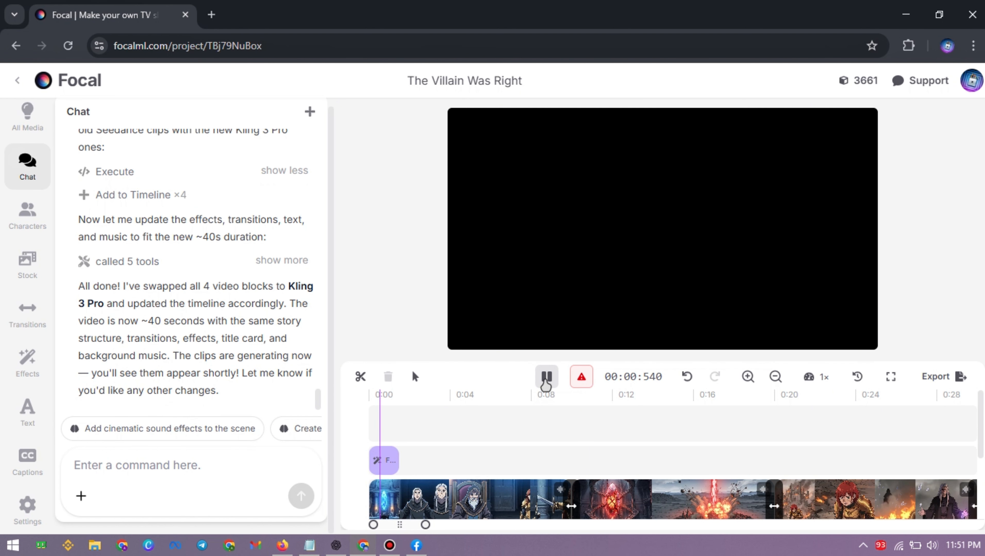
click(545, 377)
Step: Tell the assistant "the voices are not in the video , fix it"
click(99, 465)
text(the voices are not in the video , fi)
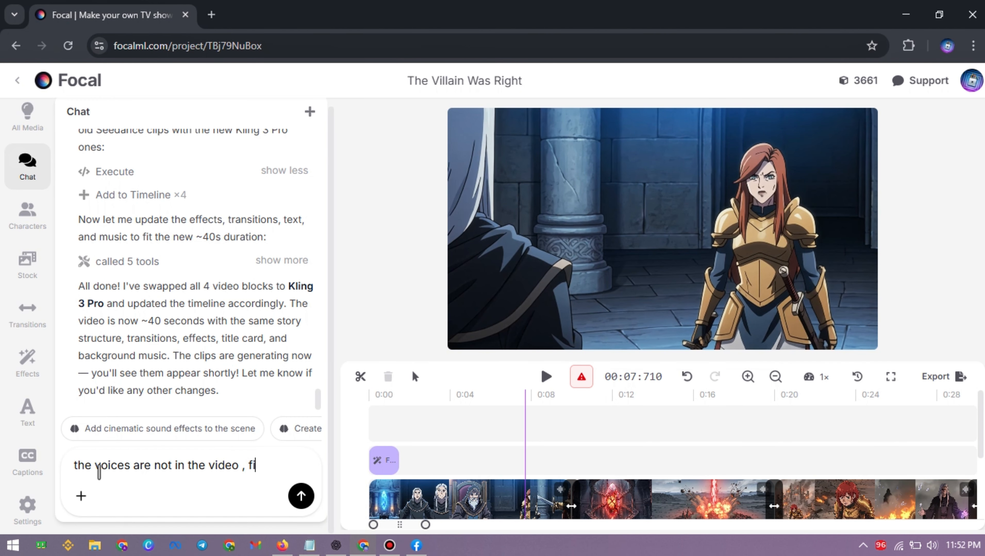
text(x it)
key(Return)
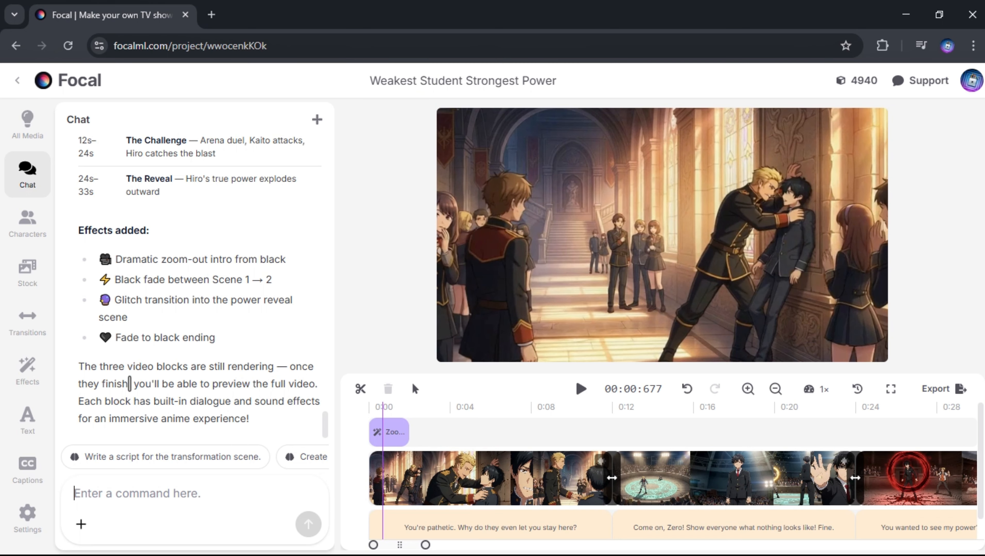
Step: Browse the available transitions for the "Weakest Student Strongest Power" video, from Slide left through Ripple
click(32, 339)
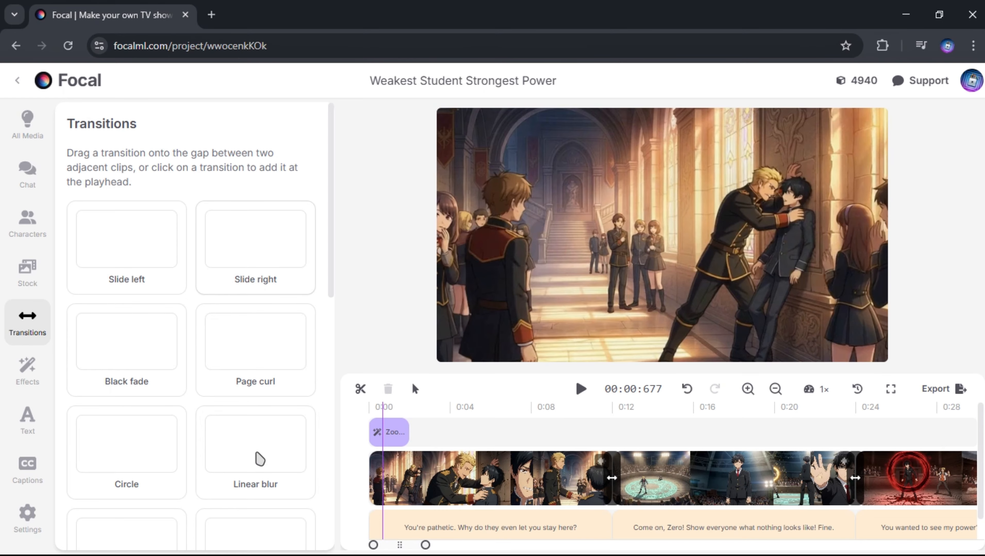
scroll(259, 460, down, 10)
scroll(249, 429, up, 4)
scroll(247, 425, down, 5)
scroll(259, 448, up, 3)
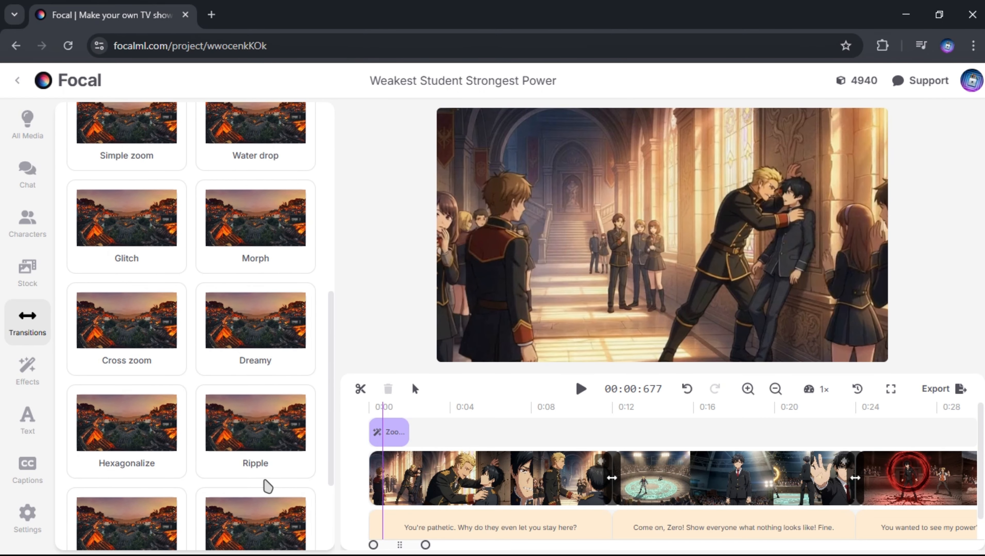
scroll(268, 486, up, 8)
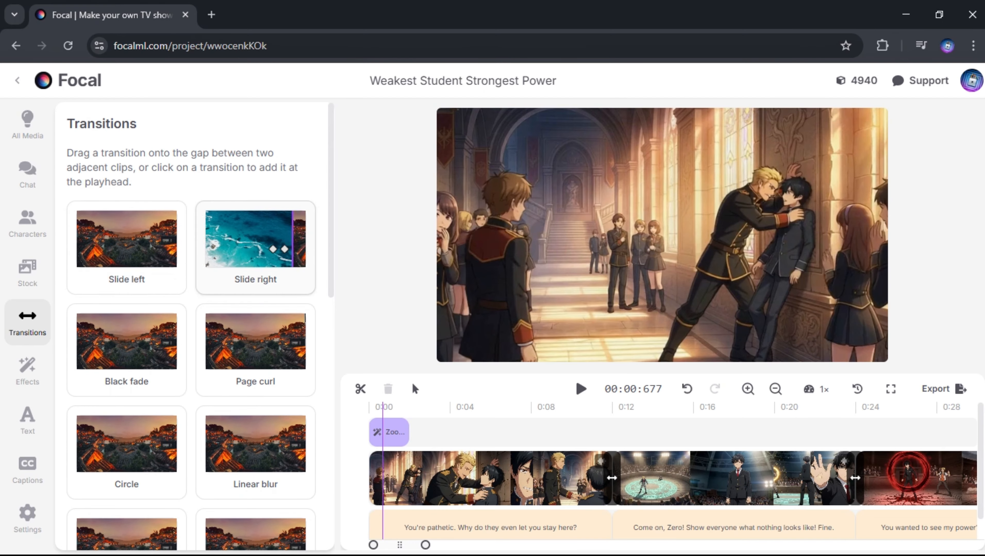
scroll(234, 382, down, 3)
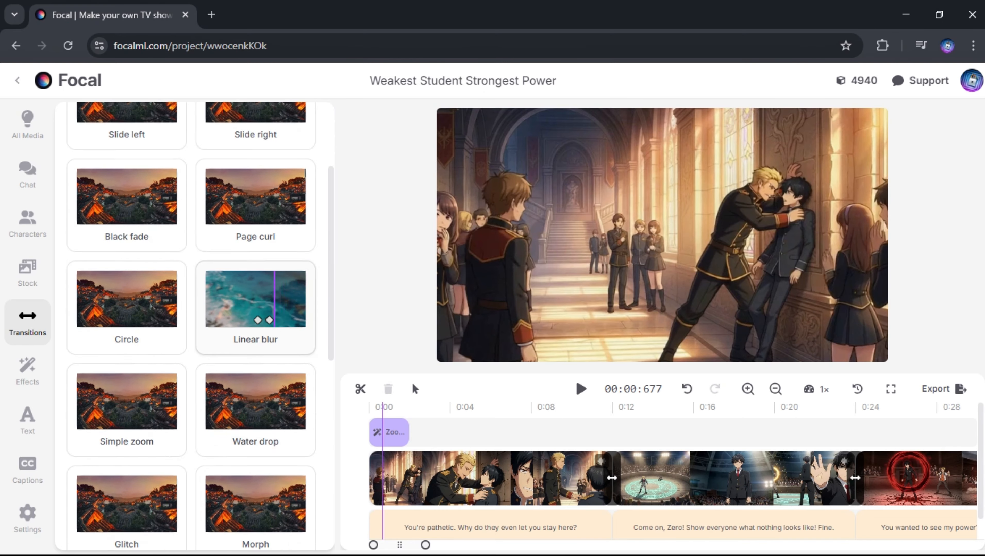
scroll(127, 390, down, 3)
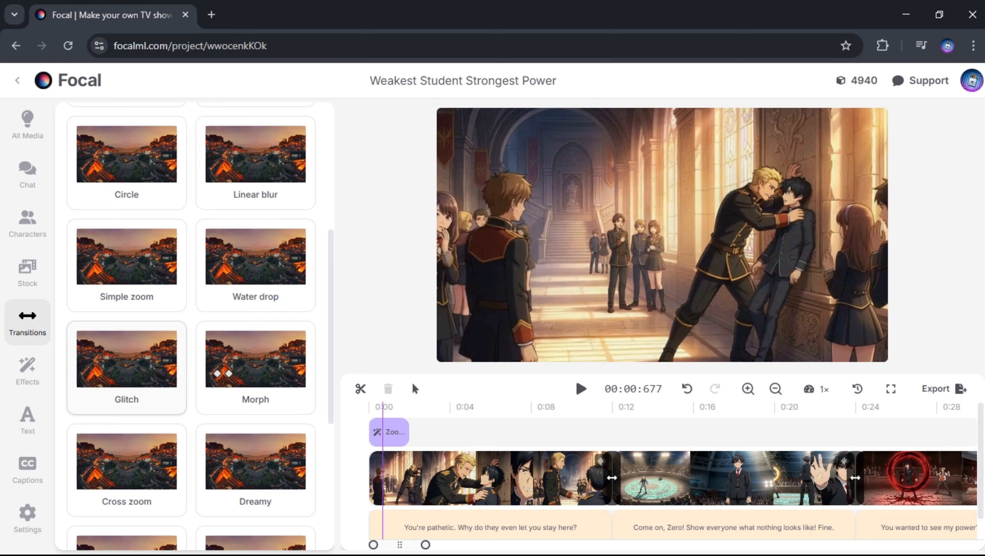
Step: Play the existing transition between the first and second clips and return the playhead to just before it
click(604, 418)
key(space)
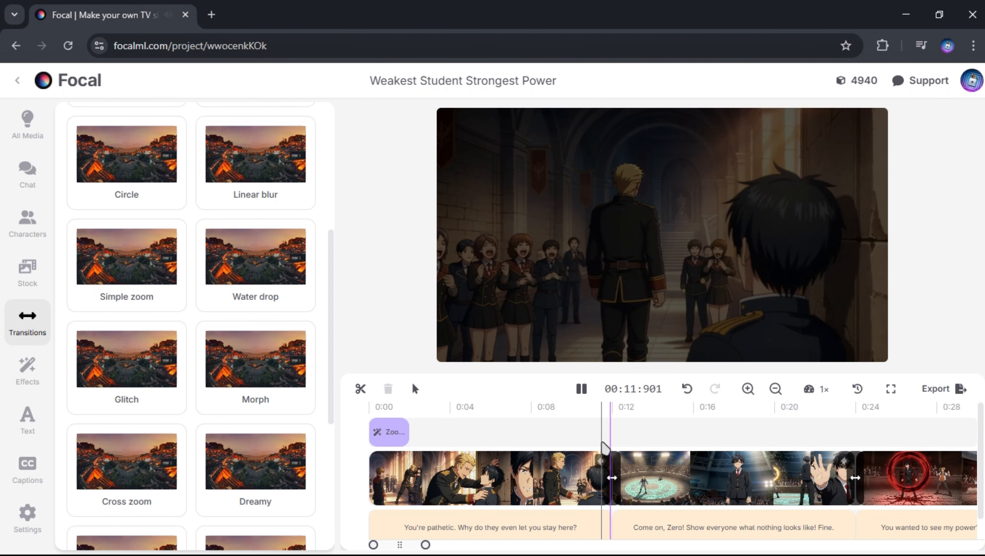
key(space)
click(602, 448)
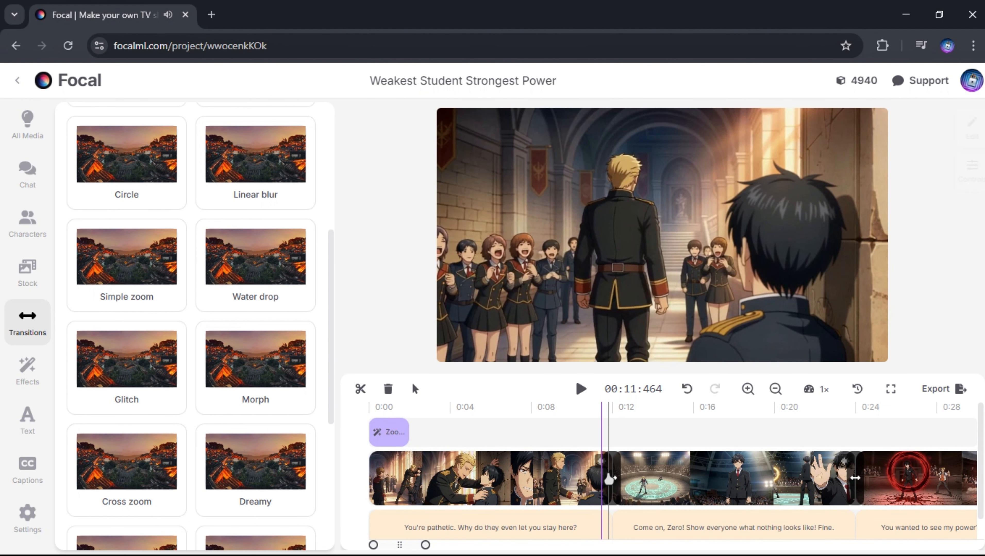
Step: Change the transition type between the first and second clips to Morph
click(609, 479)
click(962, 129)
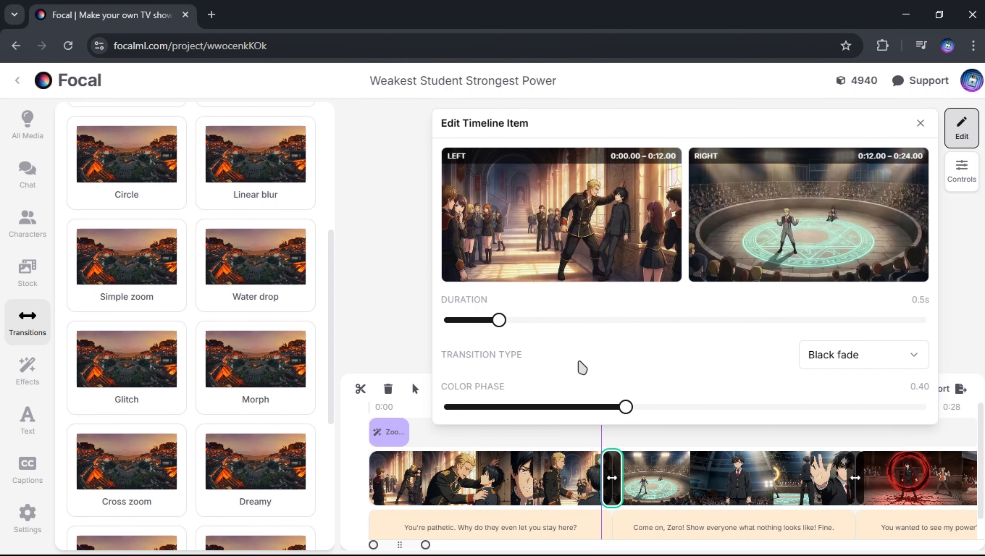
click(885, 360)
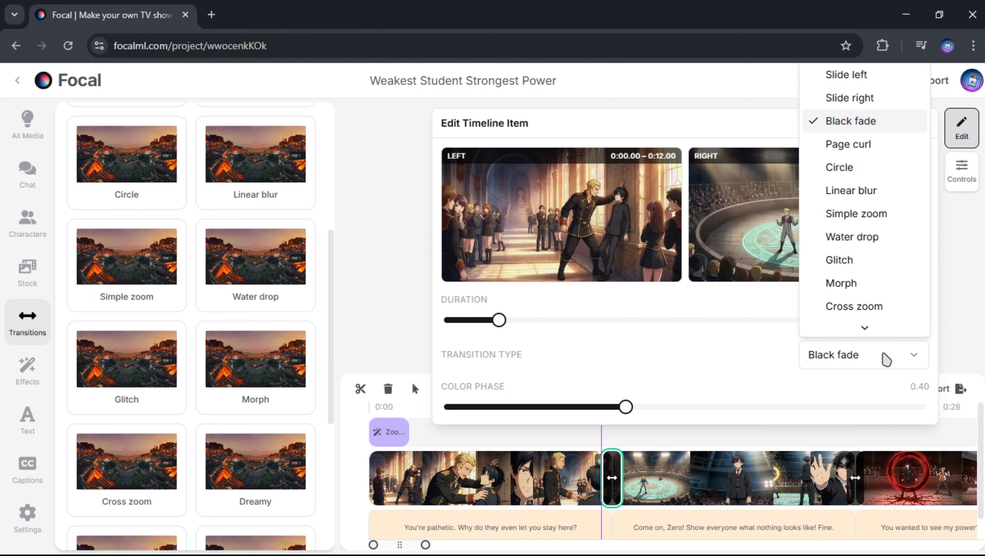
scroll(857, 236, down, 1)
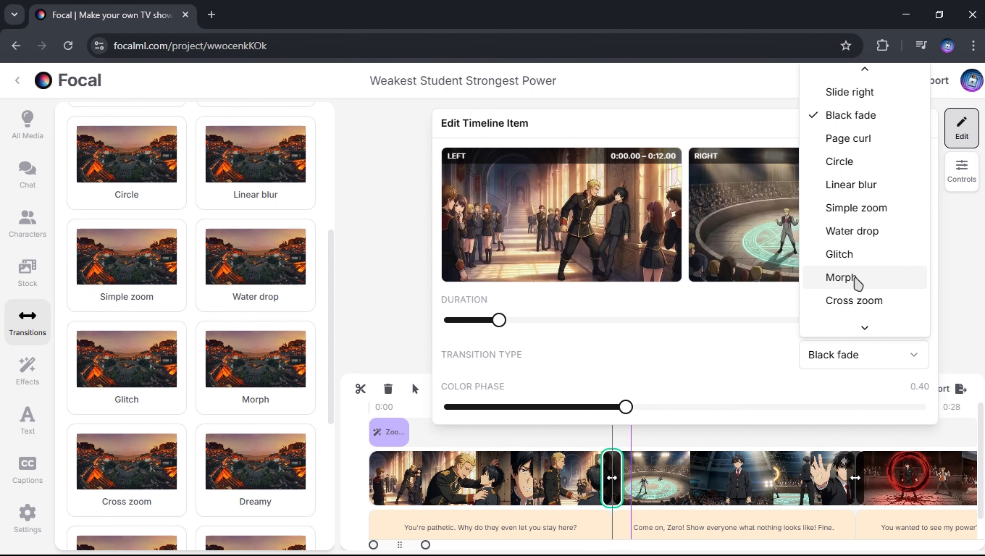
click(855, 278)
Step: Change the transition type between the second and third clips from Glitch to Linear blur
click(844, 439)
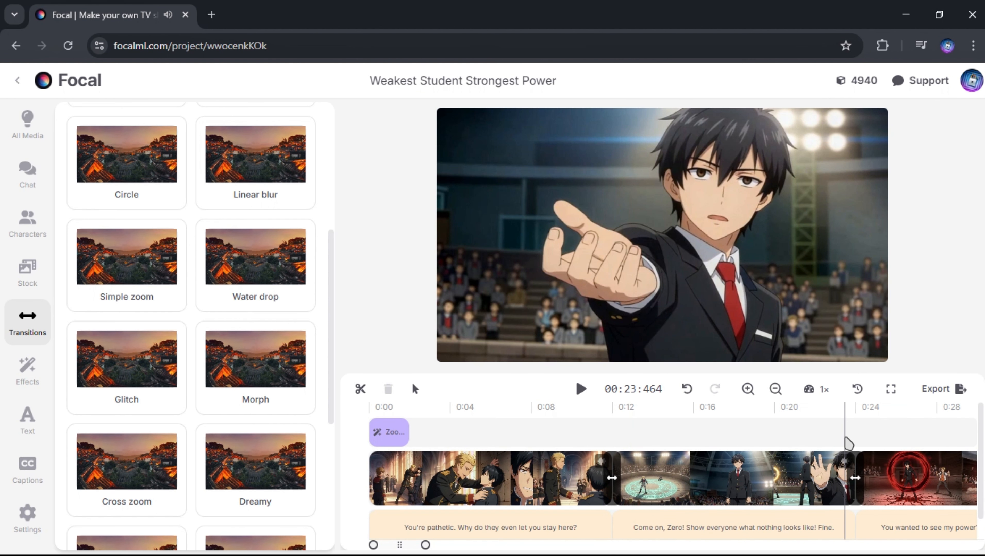
click(855, 478)
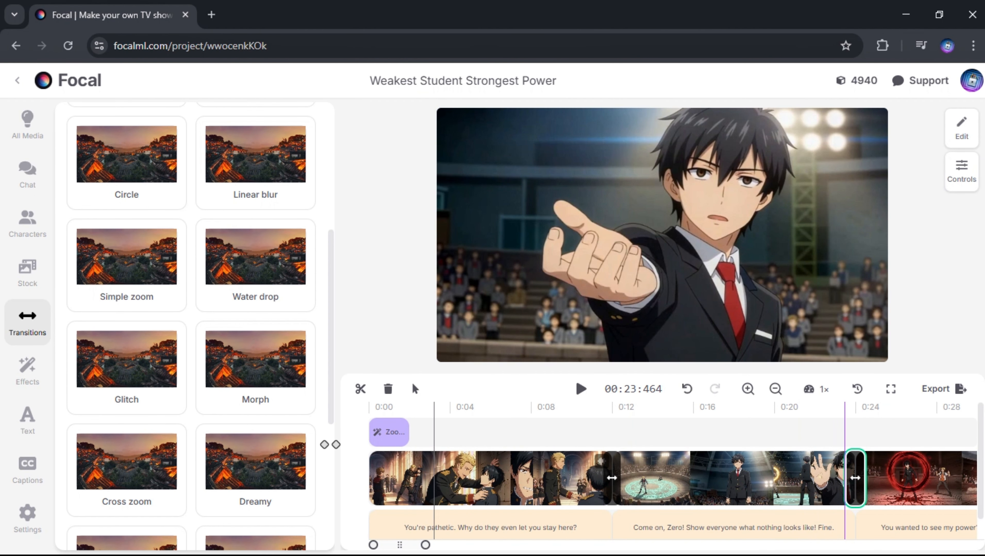
scroll(236, 378, down, 4)
scroll(236, 378, up, 10)
click(962, 131)
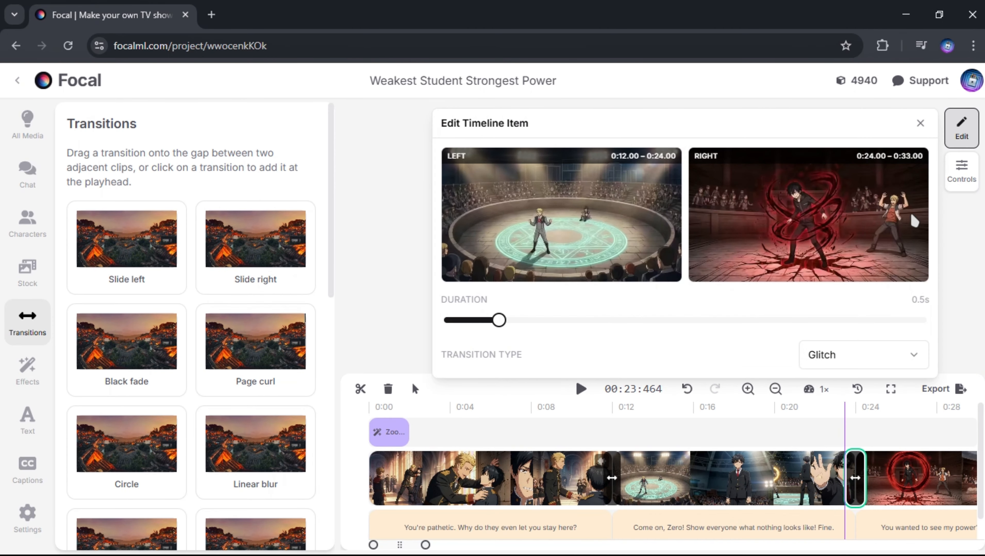
click(854, 367)
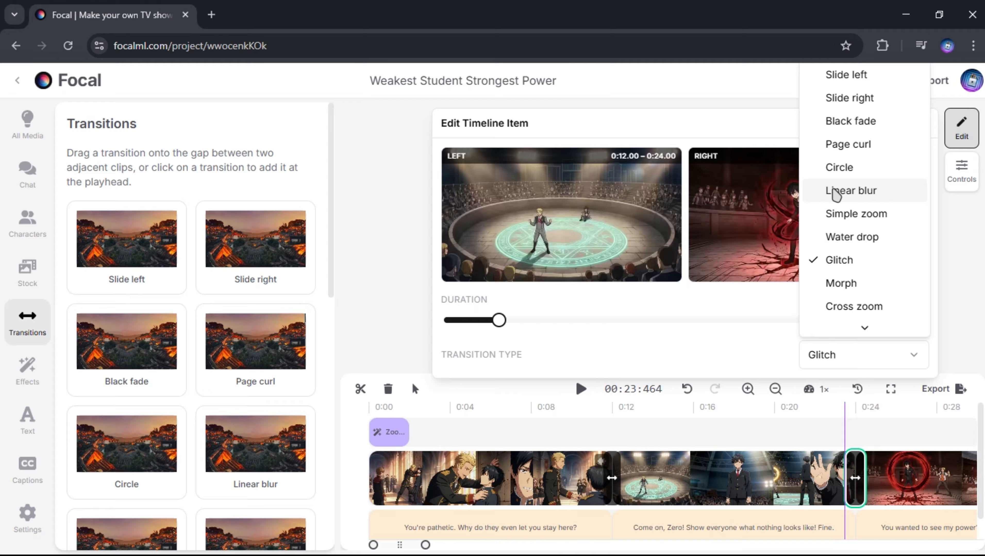
click(863, 191)
Step: Enable captions for the video and apply the Highlight caption preset
click(510, 408)
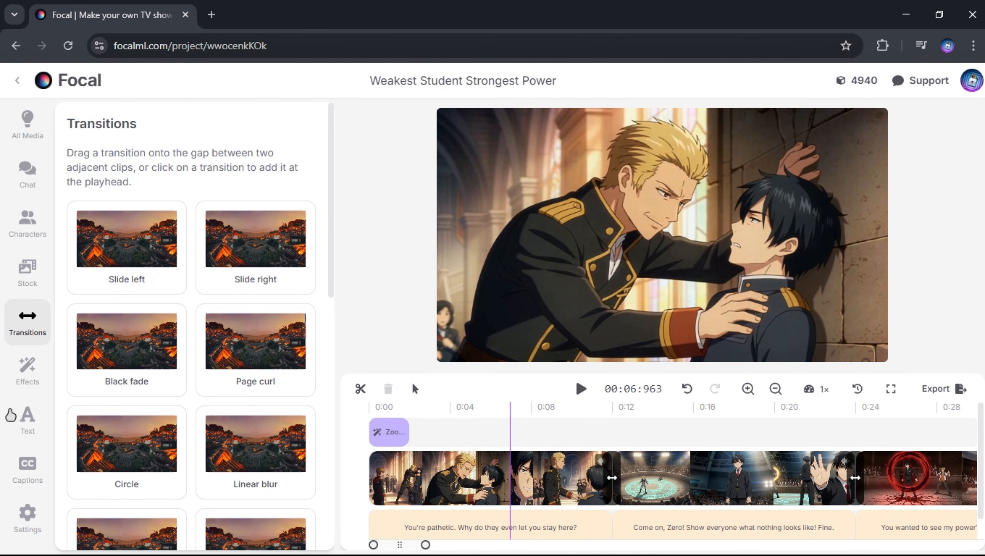
click(33, 479)
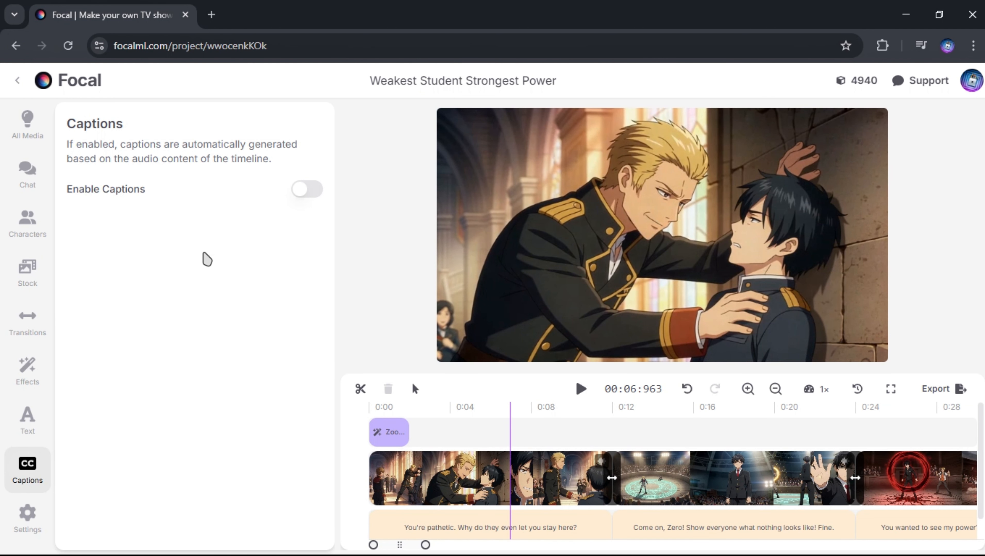
click(304, 195)
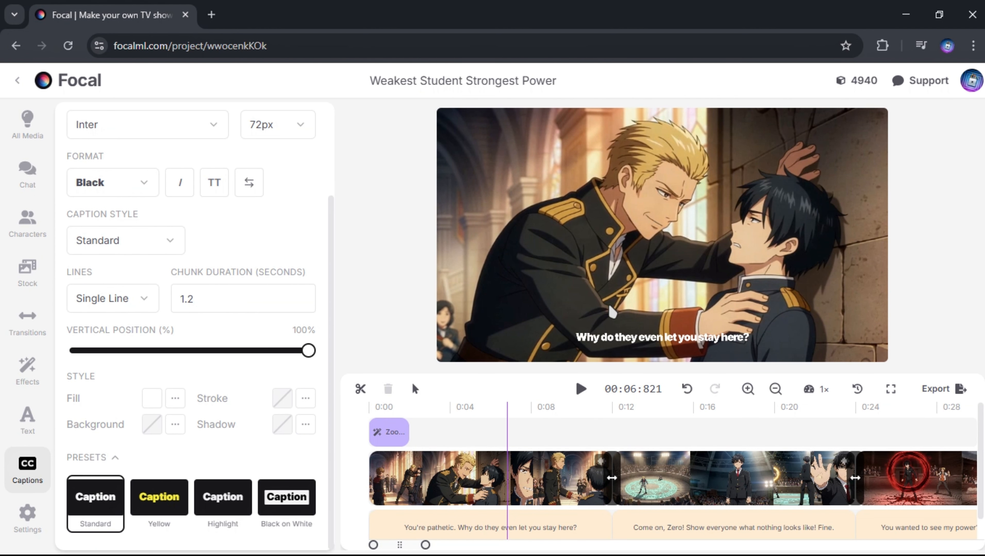
click(222, 497)
Step: Change the caption highlight color to blue
click(256, 240)
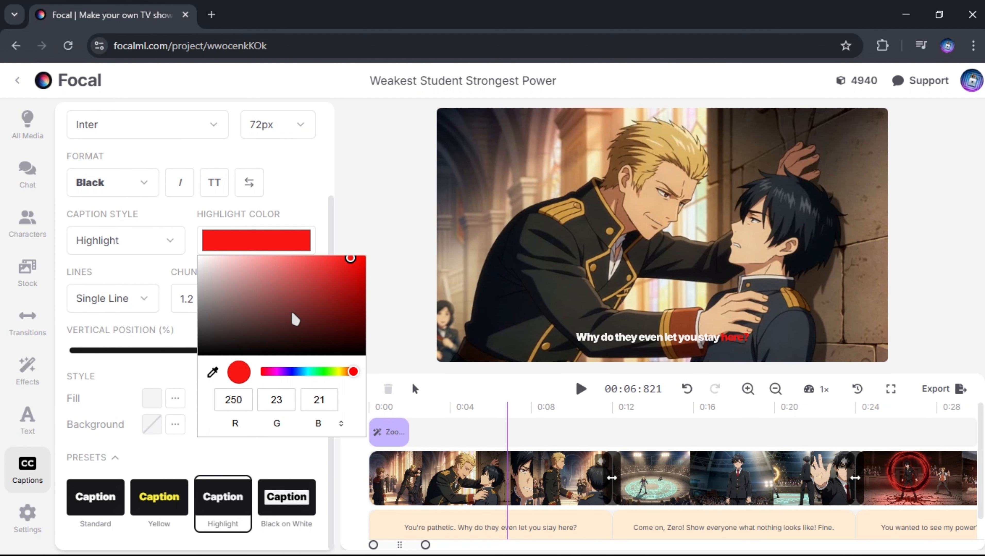
drag(292, 318, 342, 165)
click(342, 165)
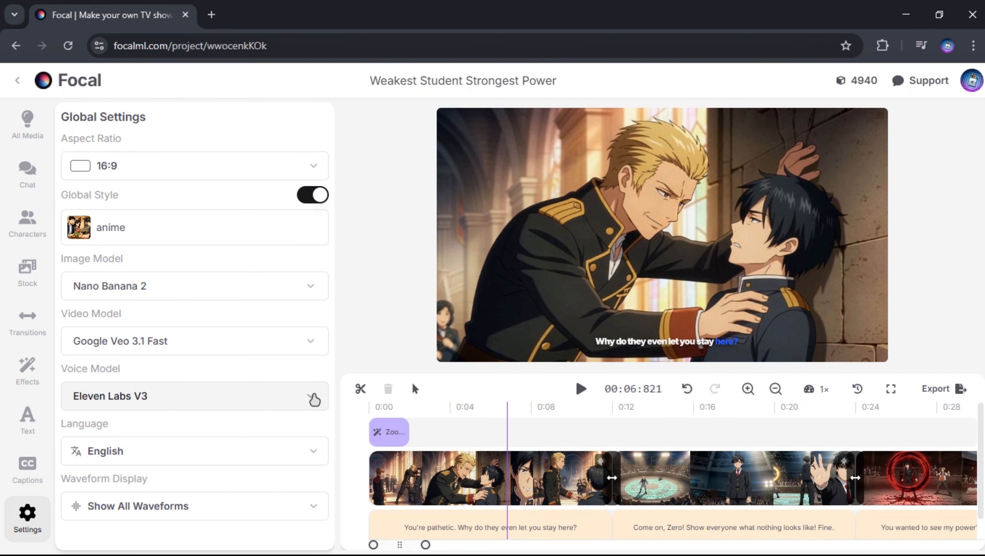
Step: Examine the voice model choices in the global settings, plus the available text types and effects
click(314, 398)
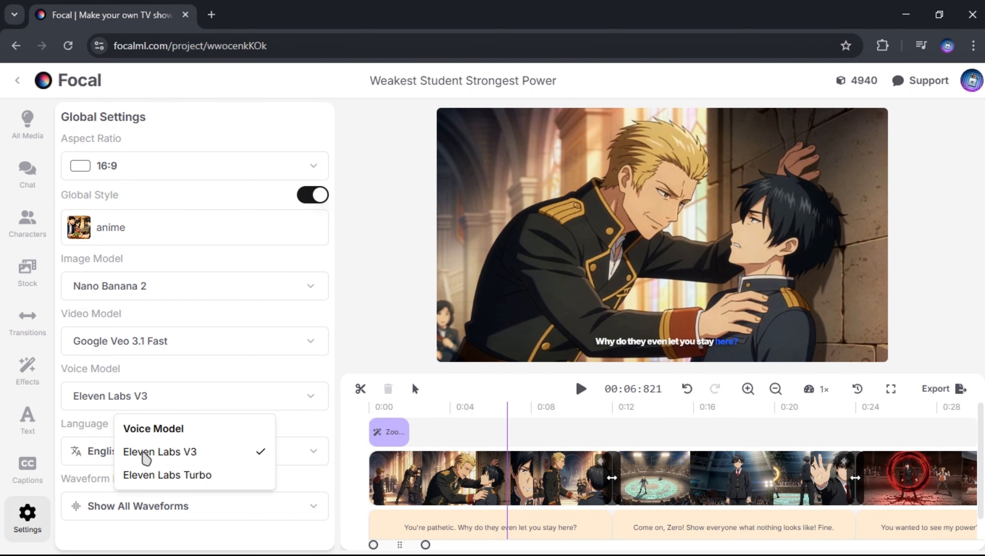
click(27, 421)
click(28, 421)
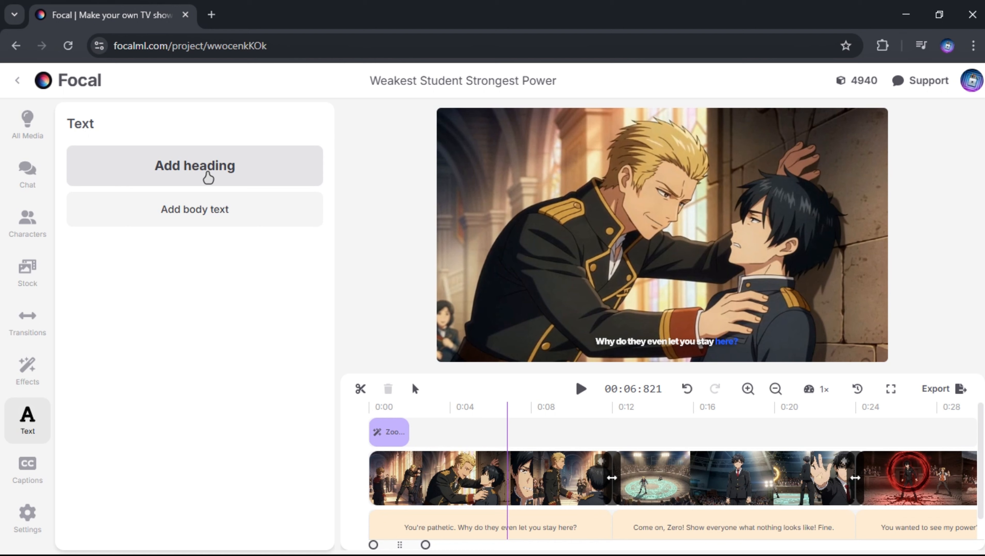
click(32, 370)
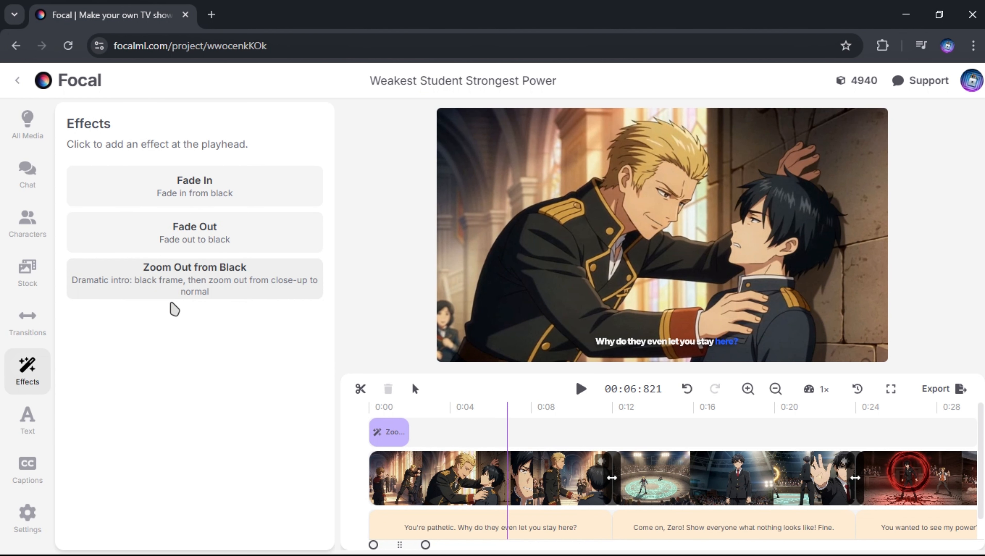
Step: Browse the stock images, videos and music, and review the project's characters and chat history
click(27, 273)
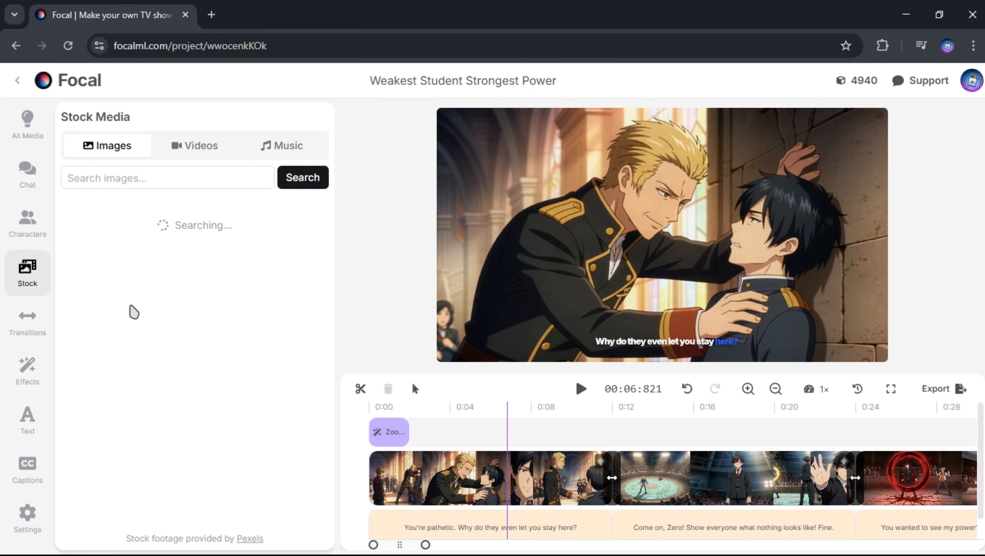
click(174, 149)
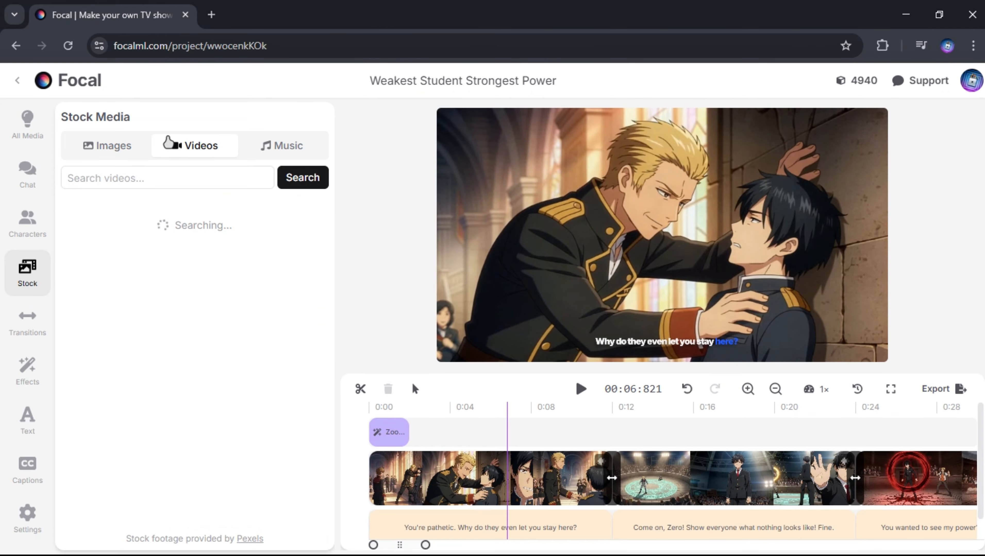
click(286, 150)
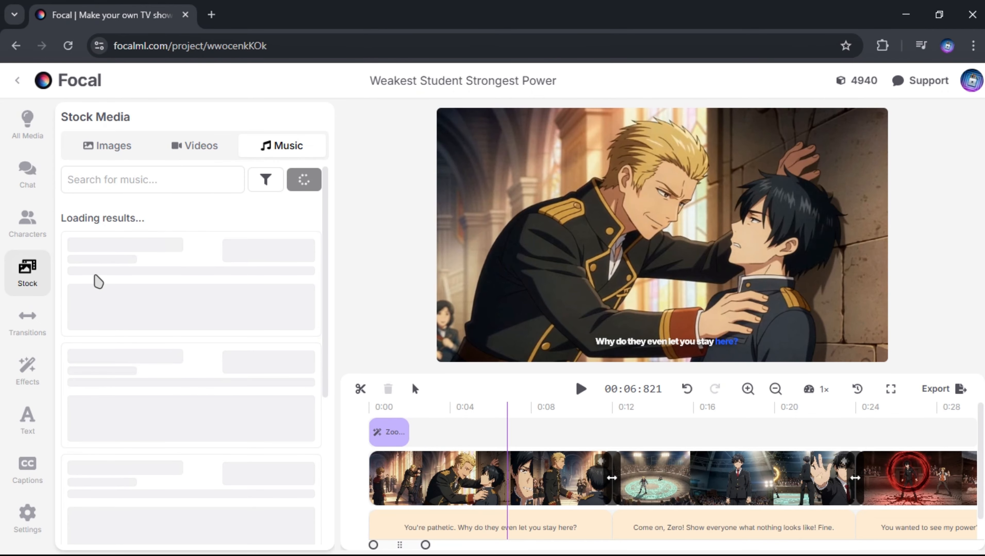
scroll(151, 407, down, 15)
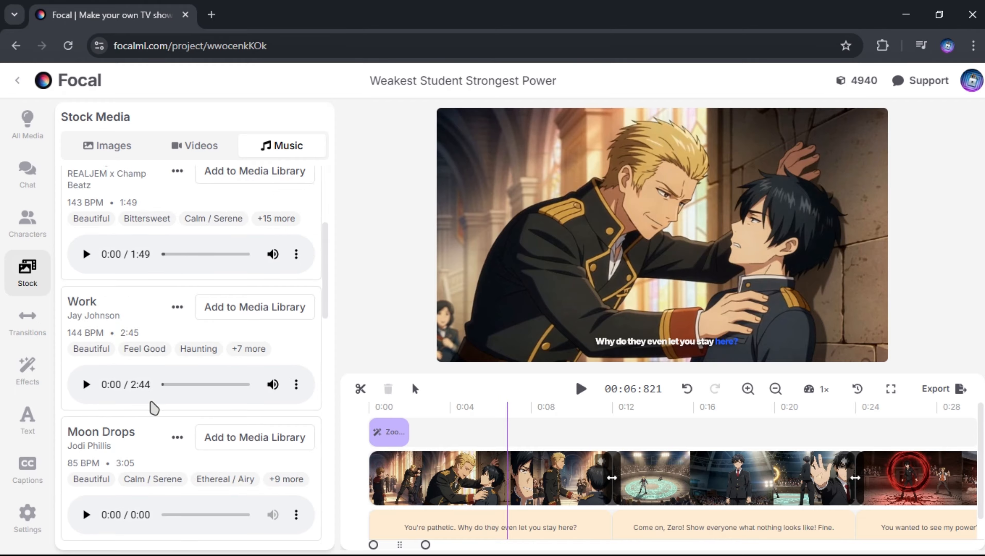
click(27, 222)
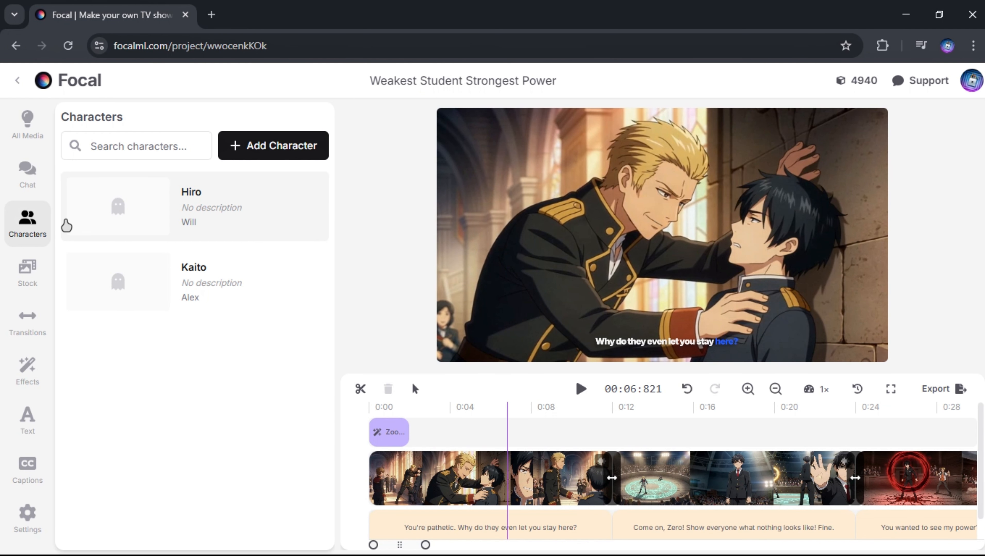
click(37, 177)
scroll(211, 316, up, 10)
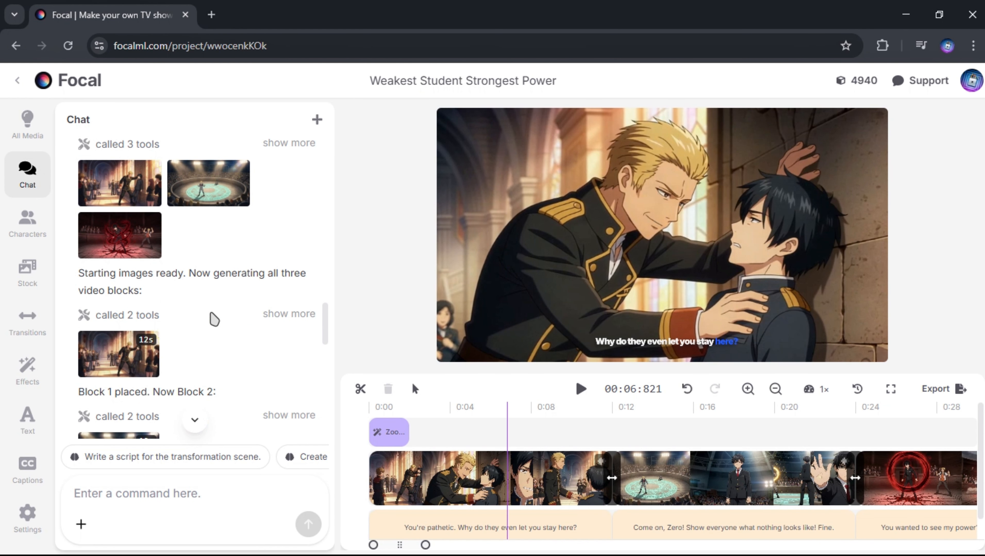
Step: Export "Weakest Student Strongest Power" as Video (MP4) in High quality at 1080p
click(961, 392)
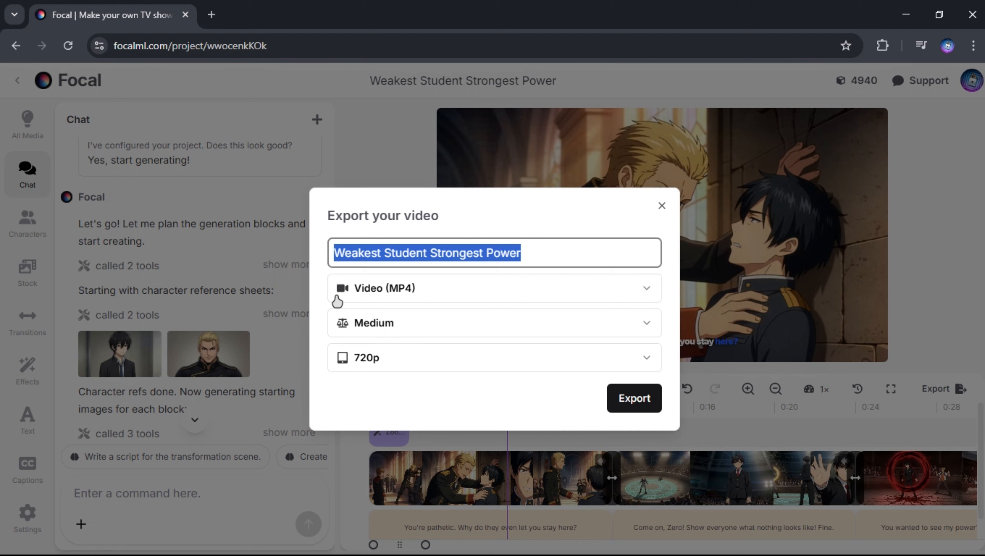
click(564, 288)
click(411, 366)
click(467, 323)
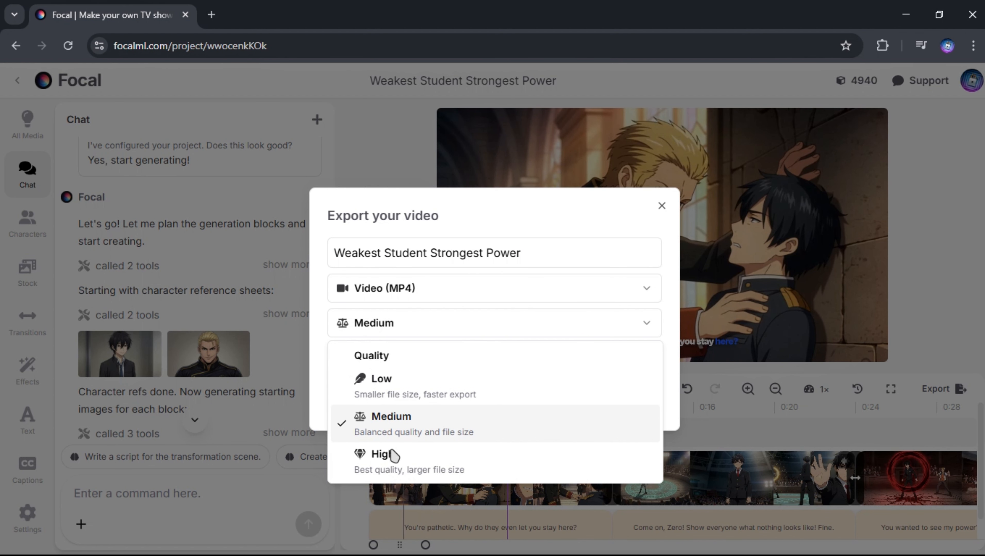
click(387, 464)
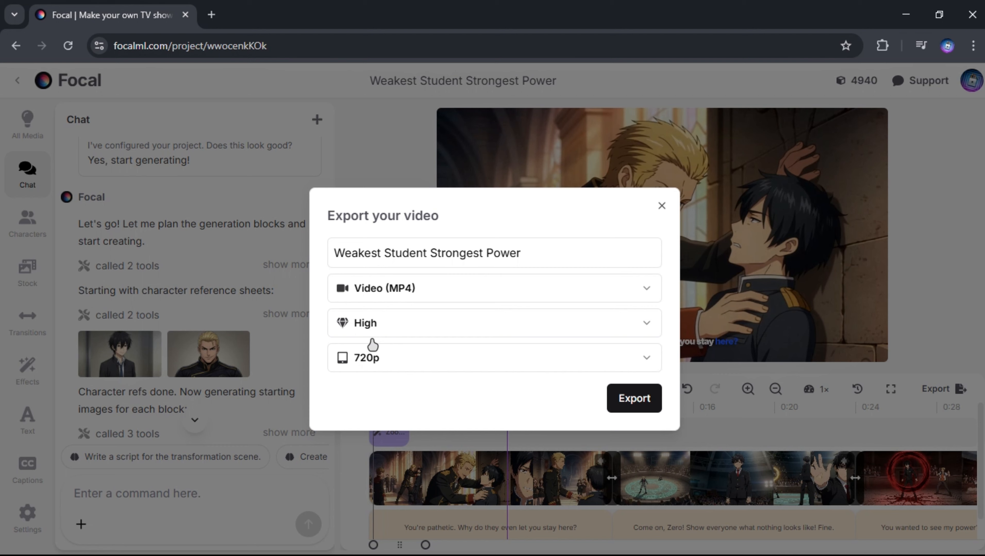
click(432, 366)
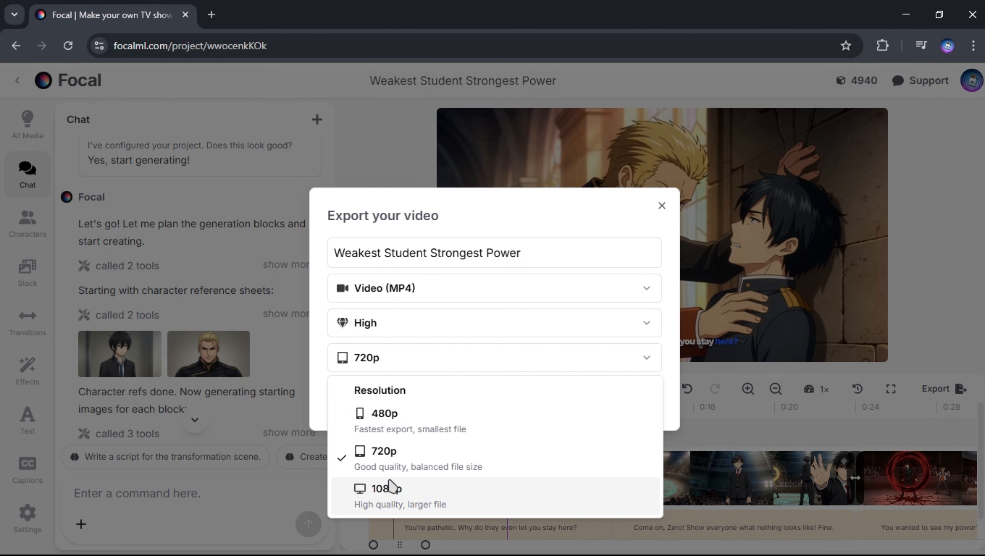
click(365, 495)
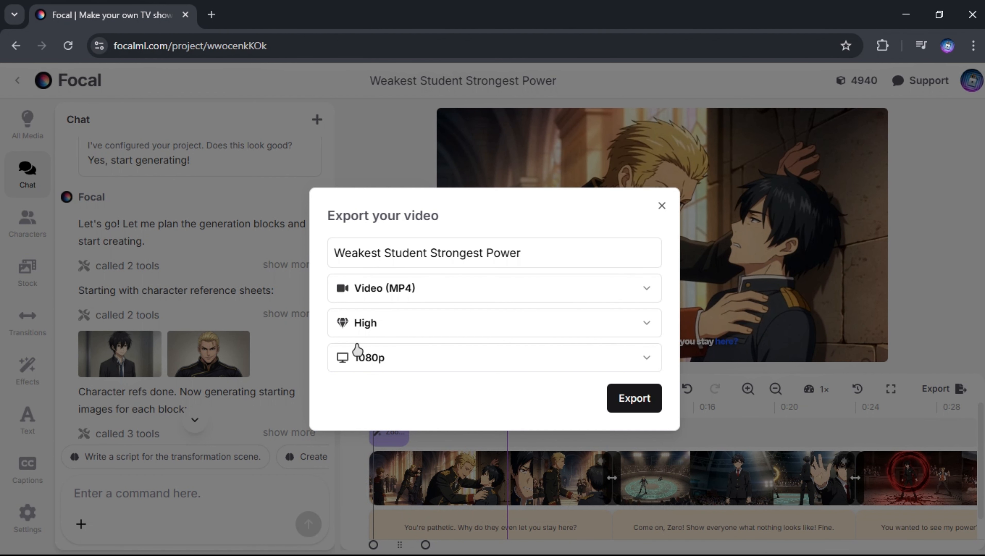
click(634, 399)
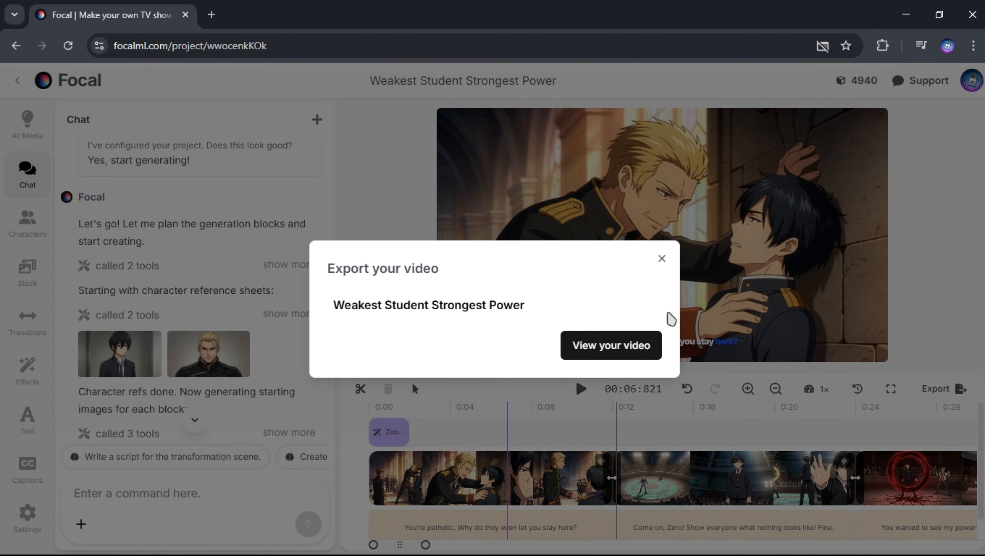
Step: Open the exported video's watch page, download the video, and check the browser's downloads from the project page
click(611, 345)
click(831, 463)
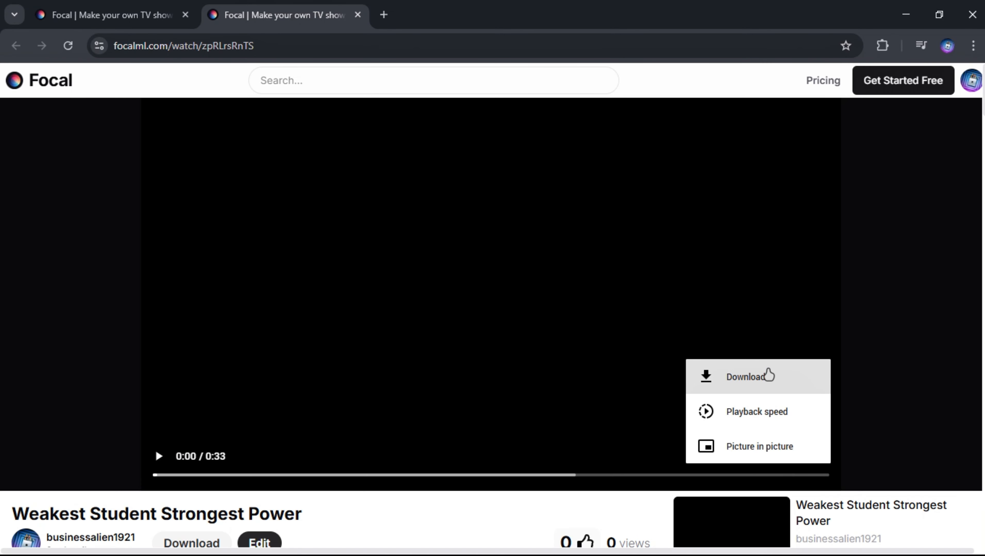
click(768, 376)
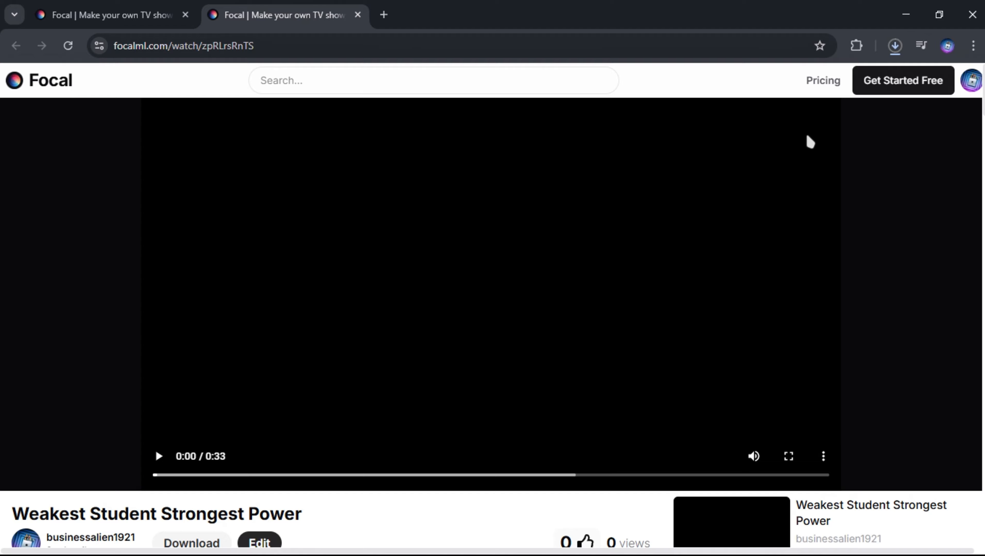
click(127, 16)
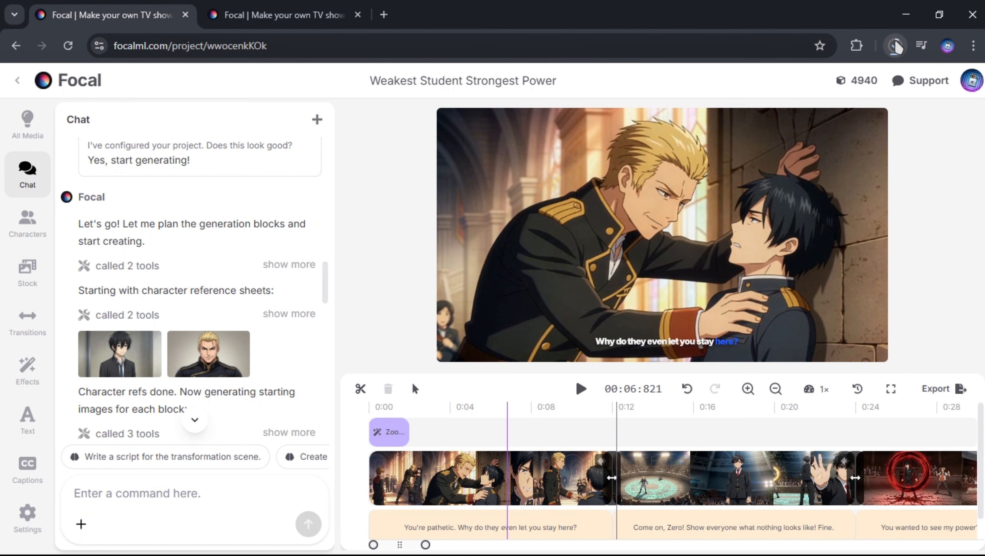
click(895, 45)
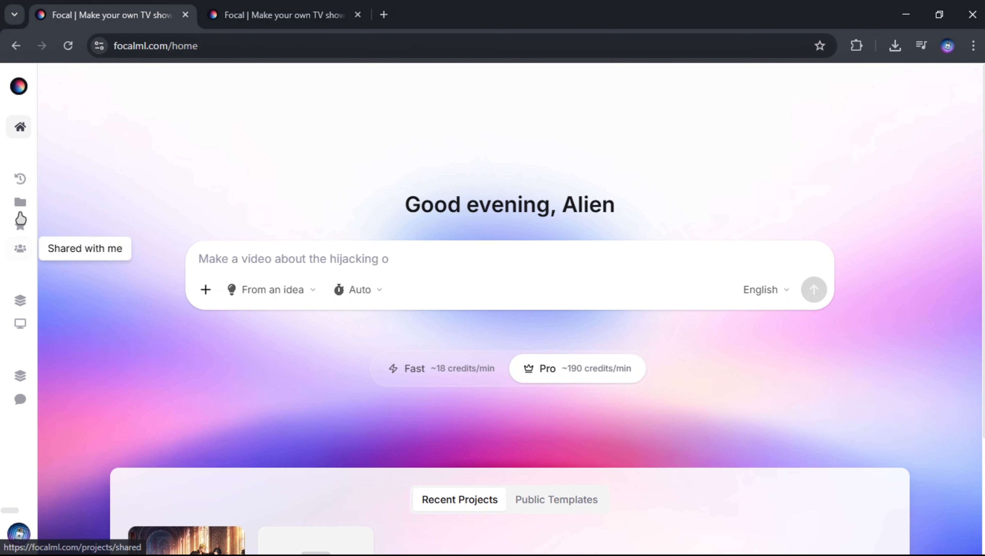
Step: Look over the home page and custom templates, and open the refer-a-friend credit offer
click(18, 84)
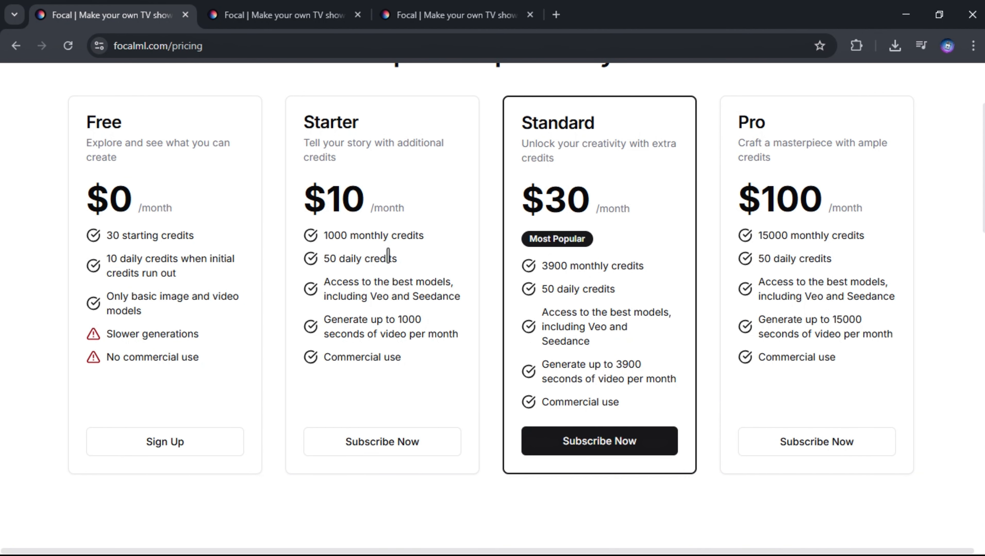
scroll(389, 258, up, 2)
scroll(601, 198, down, 2)
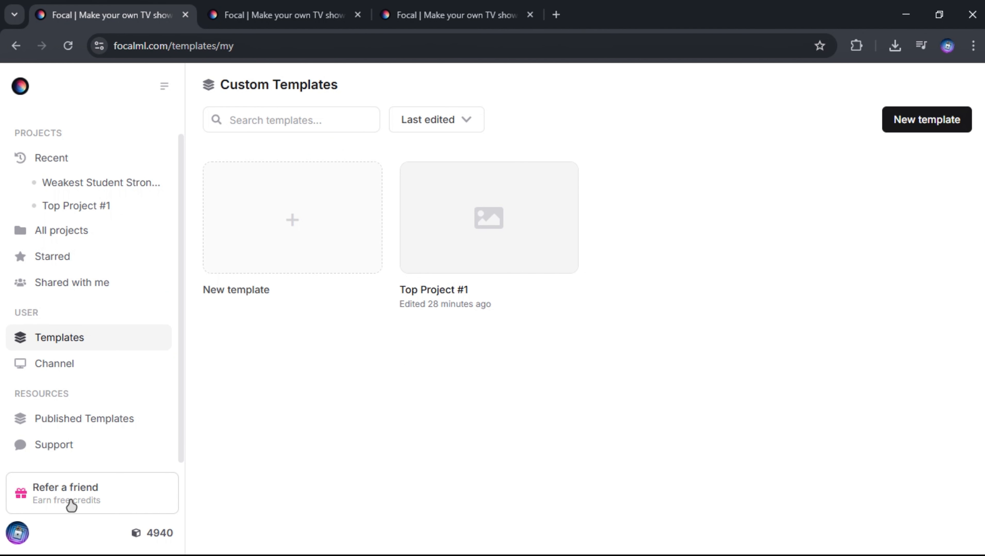
click(71, 505)
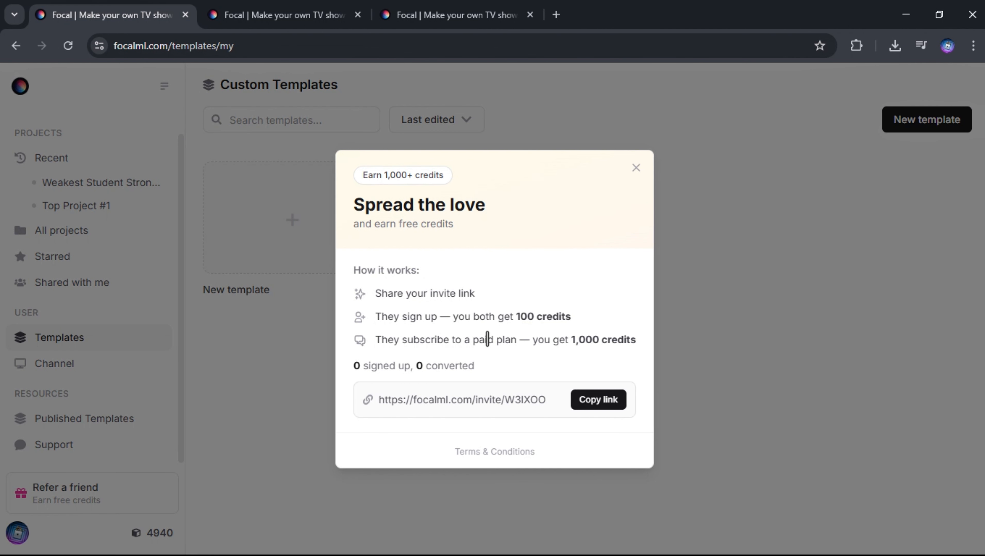